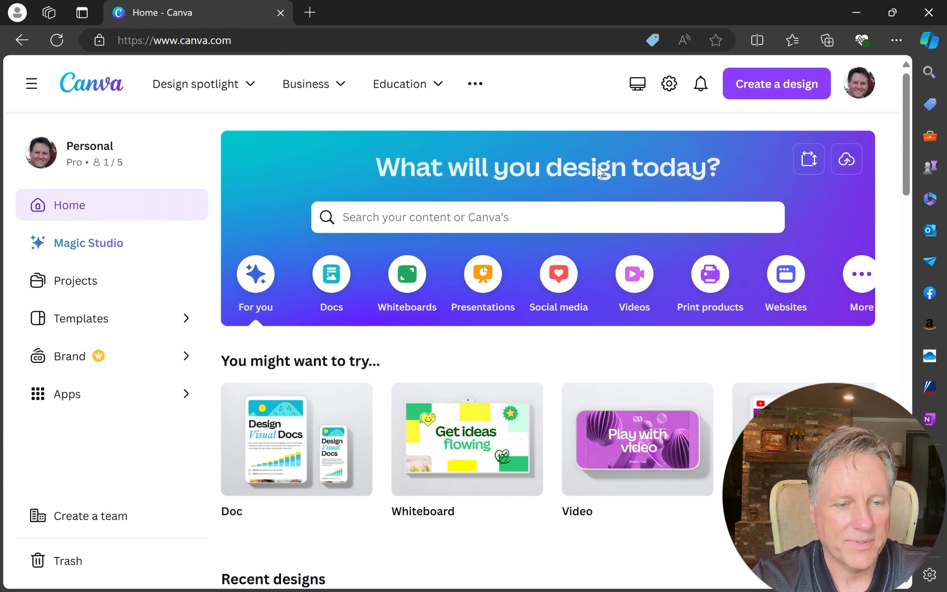
Step: Search the template library for "thumbnail youtube"
click(523, 226)
text(thu)
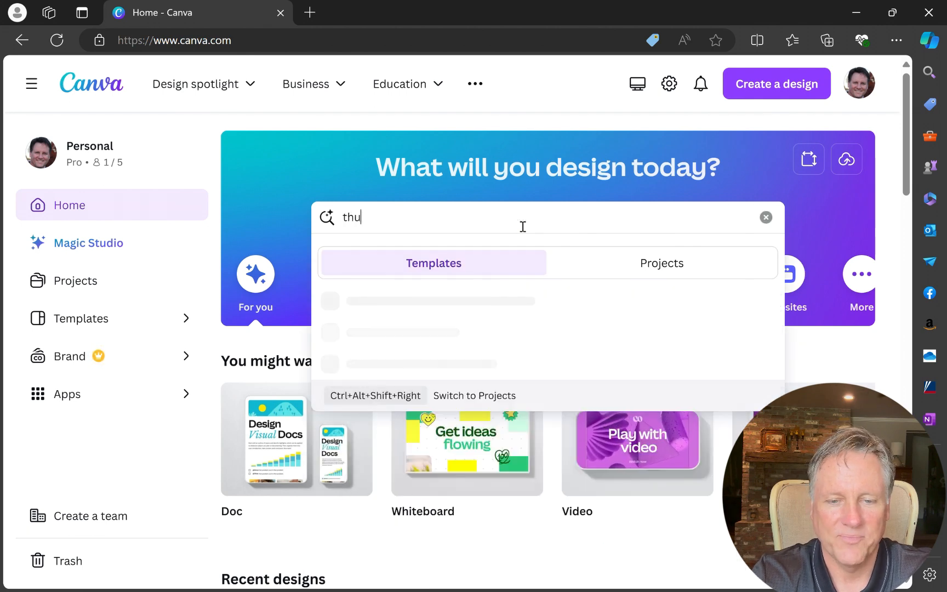
text(mbnail )
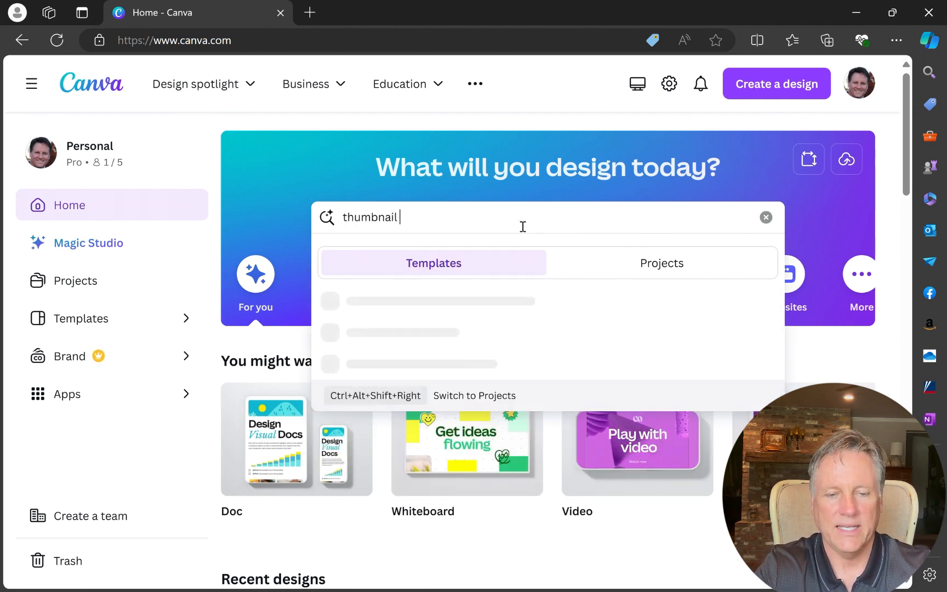
text(youtube)
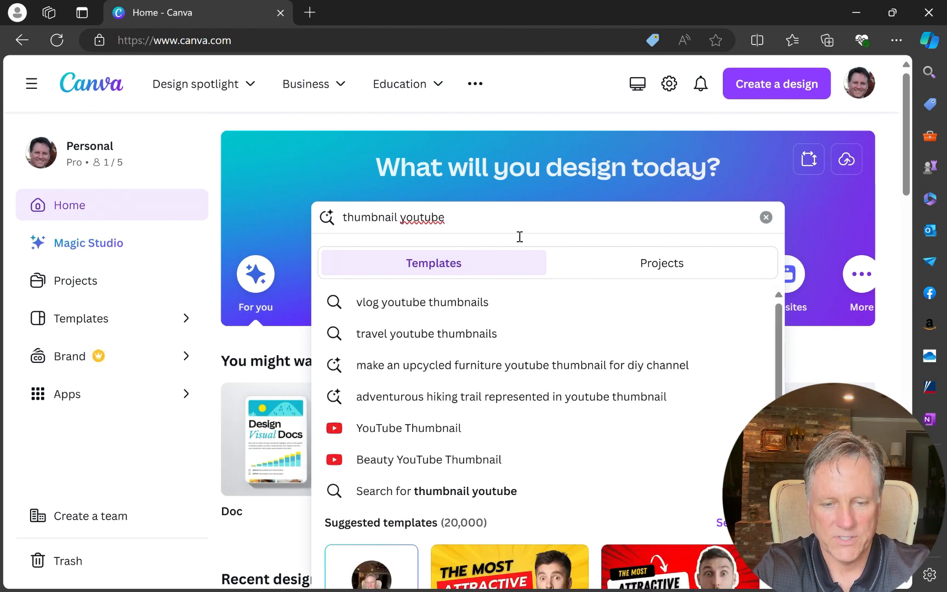
key(Return)
Step: Browse the YouTube thumbnail templates to compare the available designs
scroll(504, 342, down, 3)
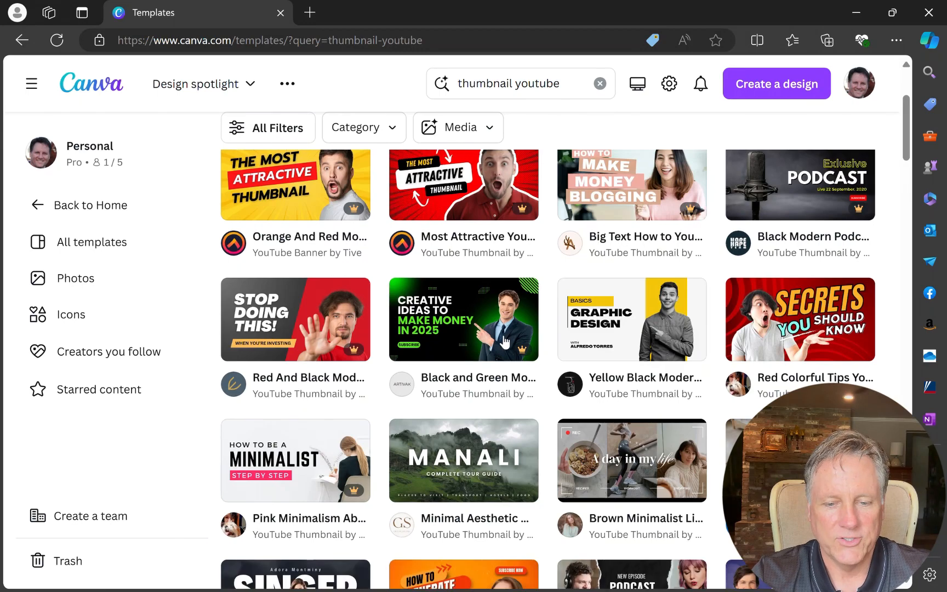
scroll(504, 341, down, 10)
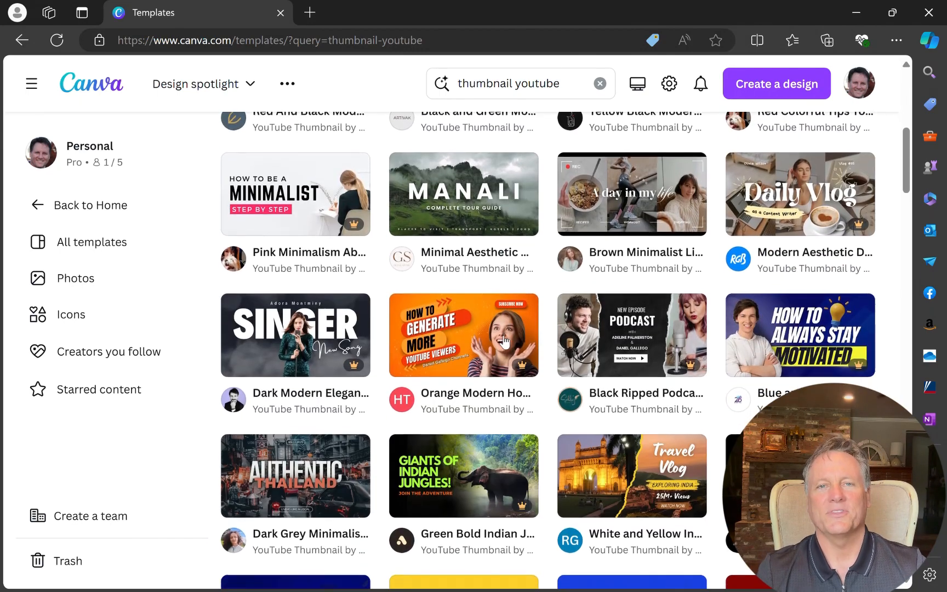
scroll(504, 343, down, 5)
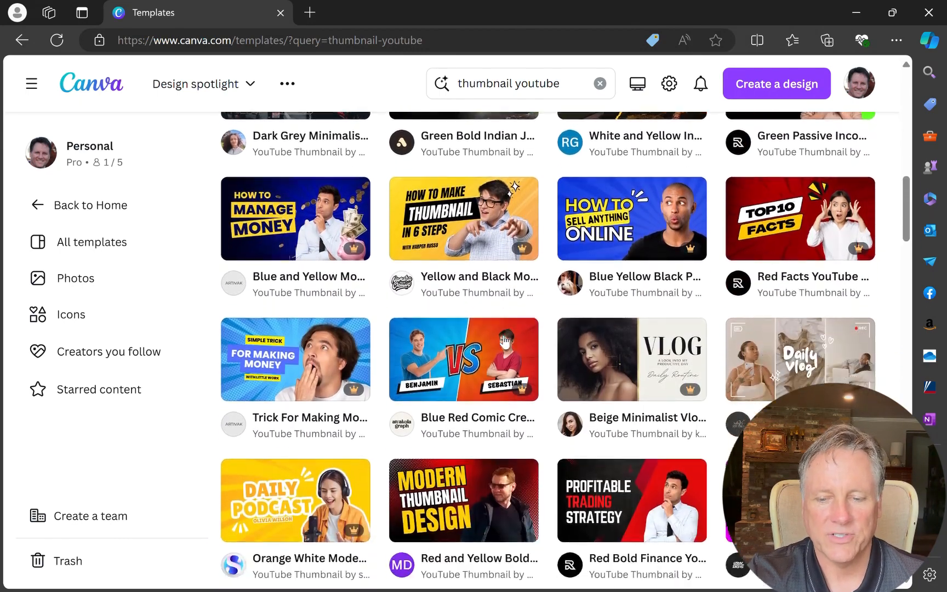
scroll(504, 342, up, 8)
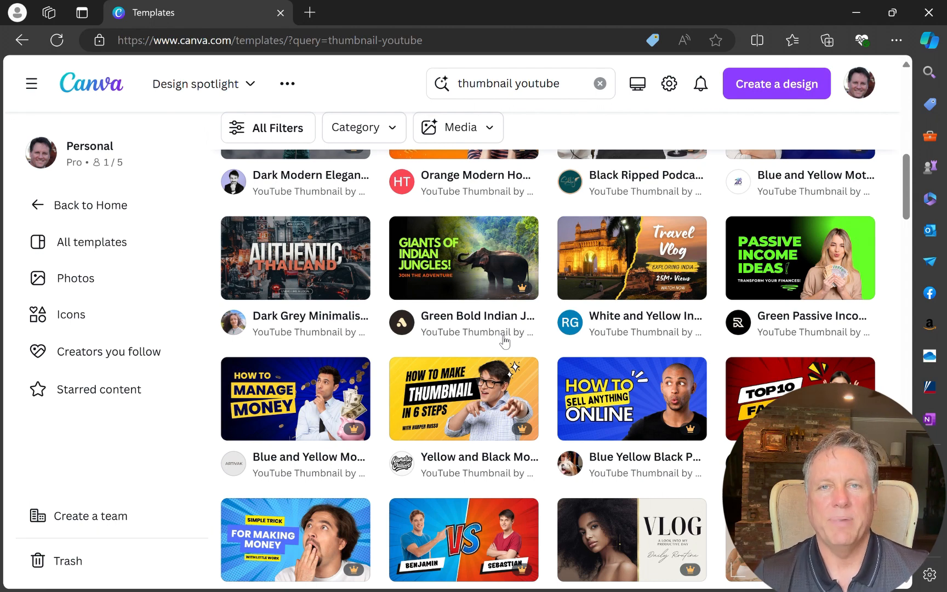
scroll(505, 342, down, 4)
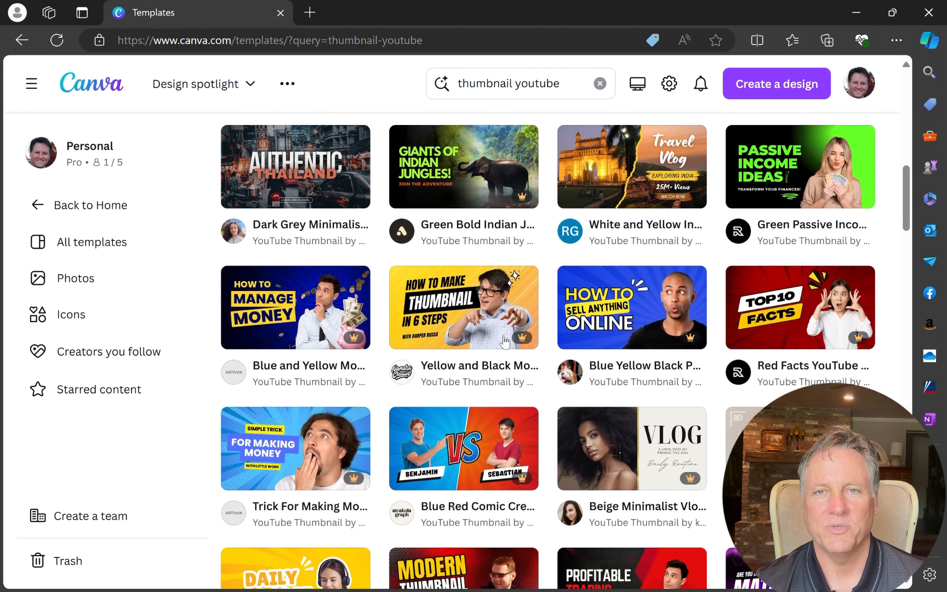
scroll(505, 342, down, 1)
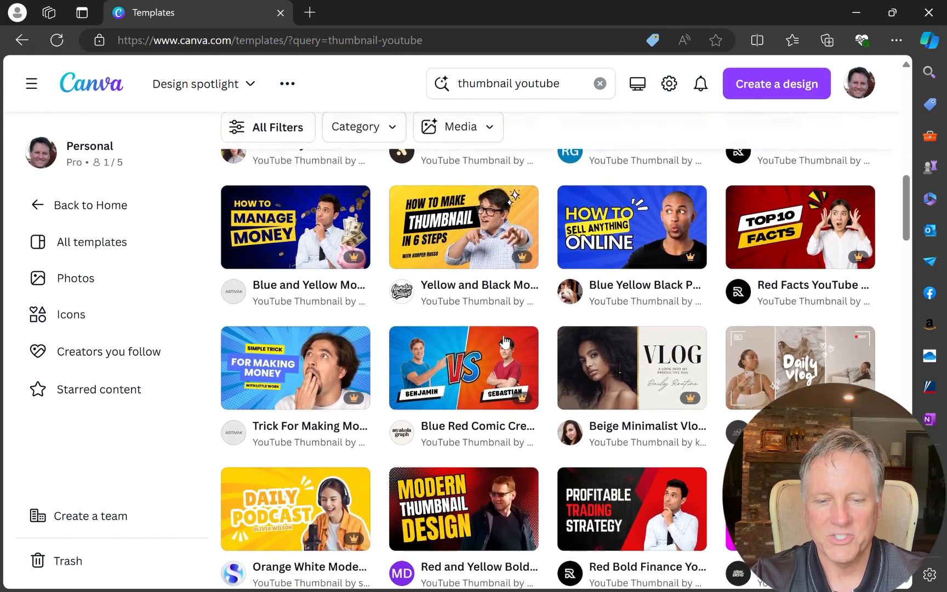
scroll(504, 342, up, 2)
scroll(505, 342, down, 2)
scroll(505, 341, up, 8)
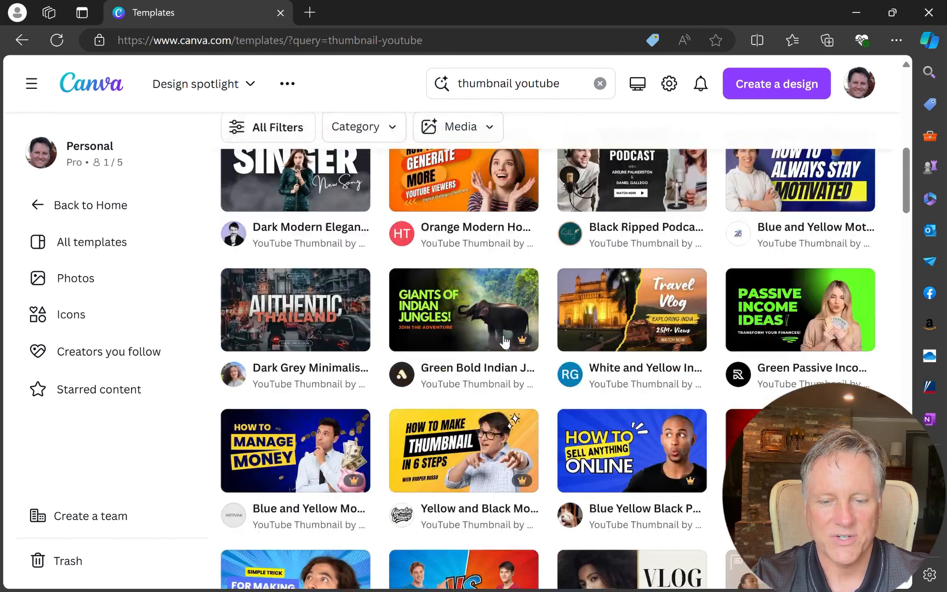
Step: Narrow the template search to "thumbnail youtube gardening" and look through the gardening thumbnails
click(574, 90)
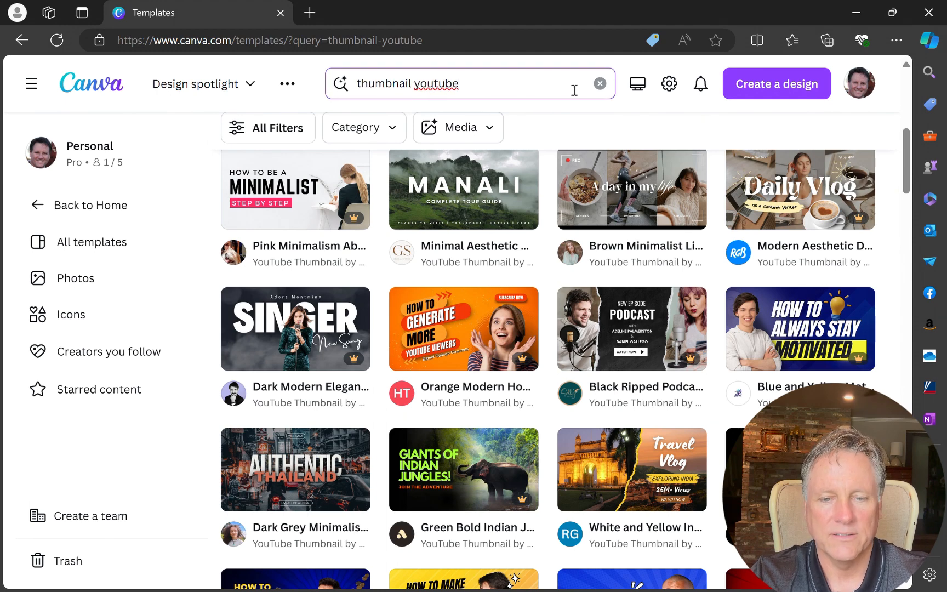
text(gard)
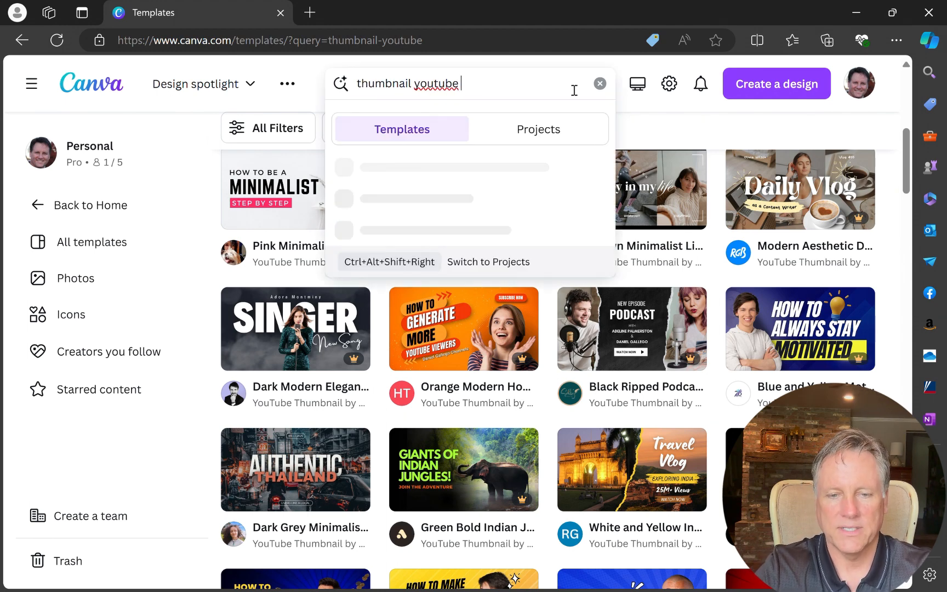
text(ening)
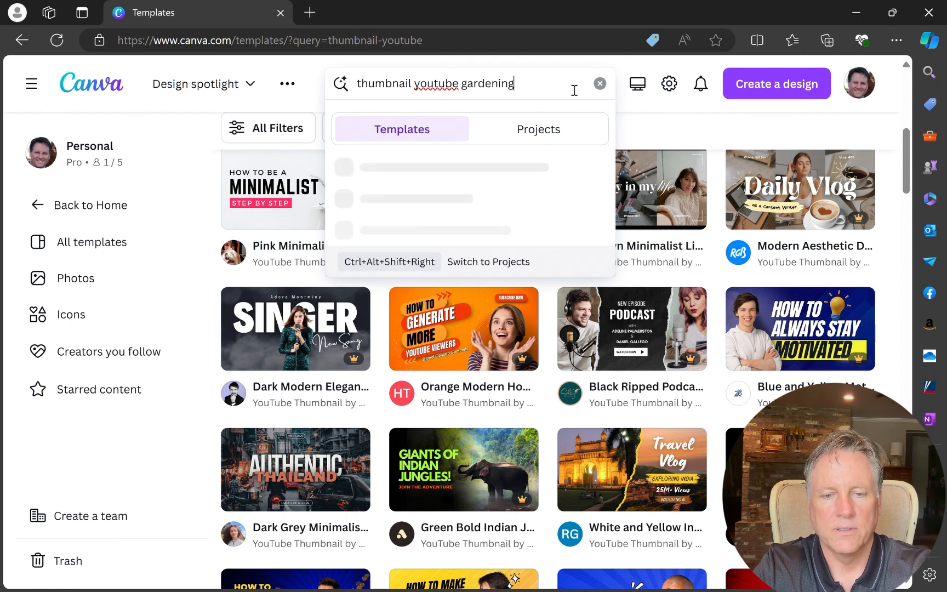
key(Return)
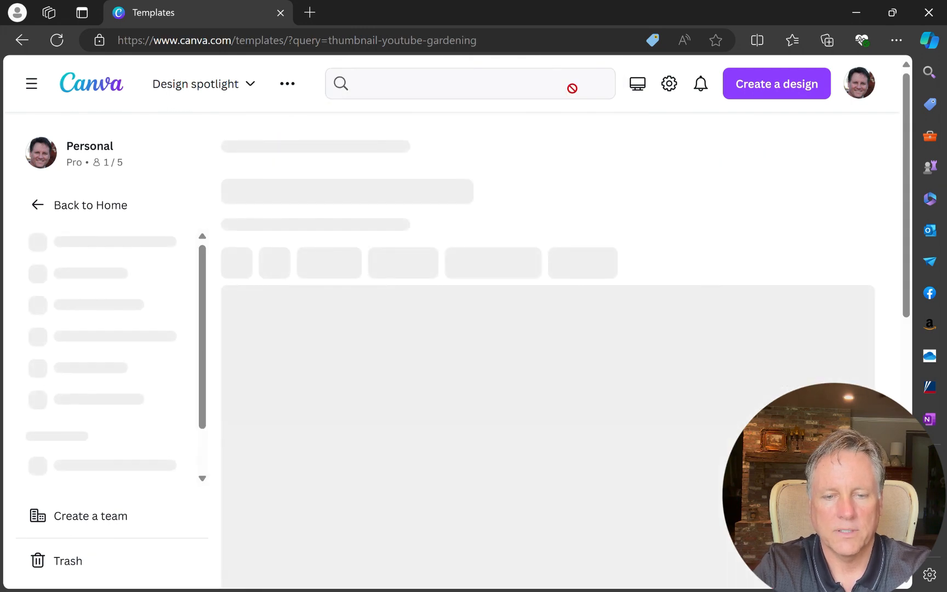
scroll(634, 368, down, 8)
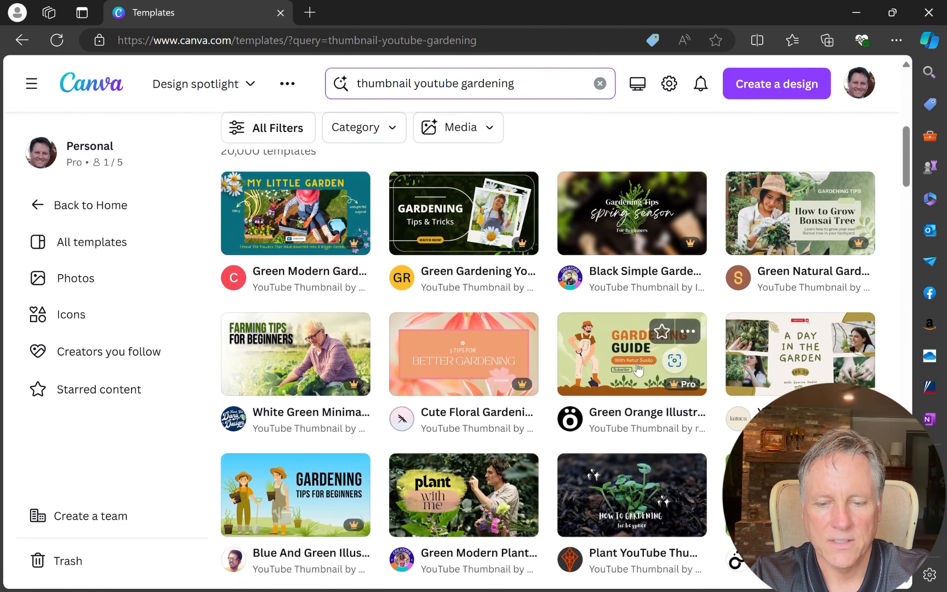
scroll(637, 370, up, 1)
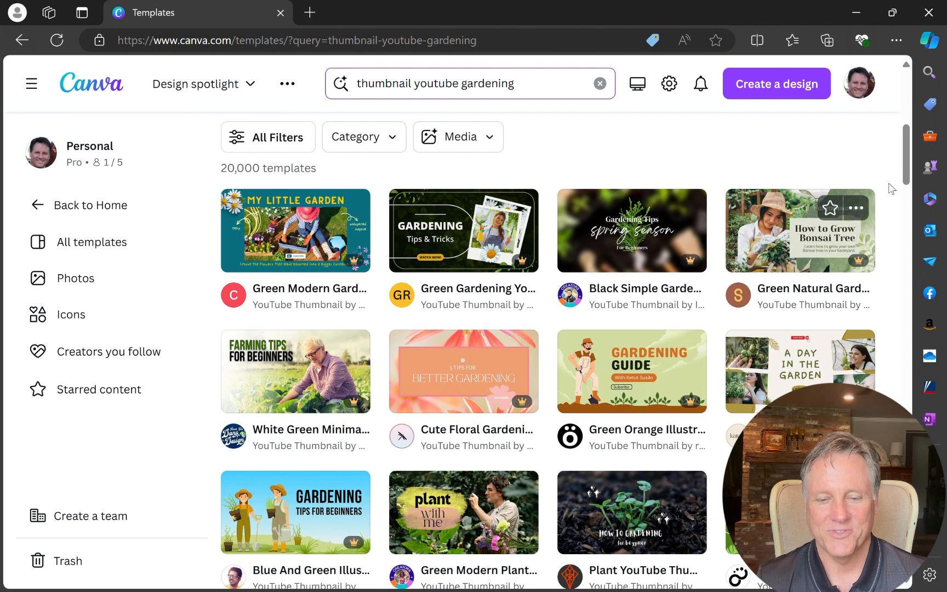
scroll(670, 318, down, 2)
scroll(669, 318, down, 1)
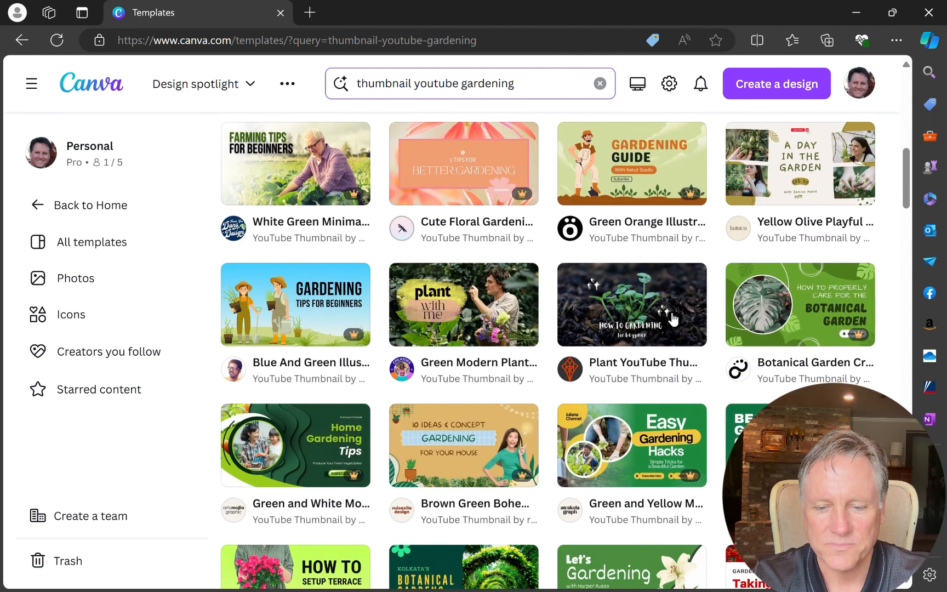
scroll(671, 318, up, 2)
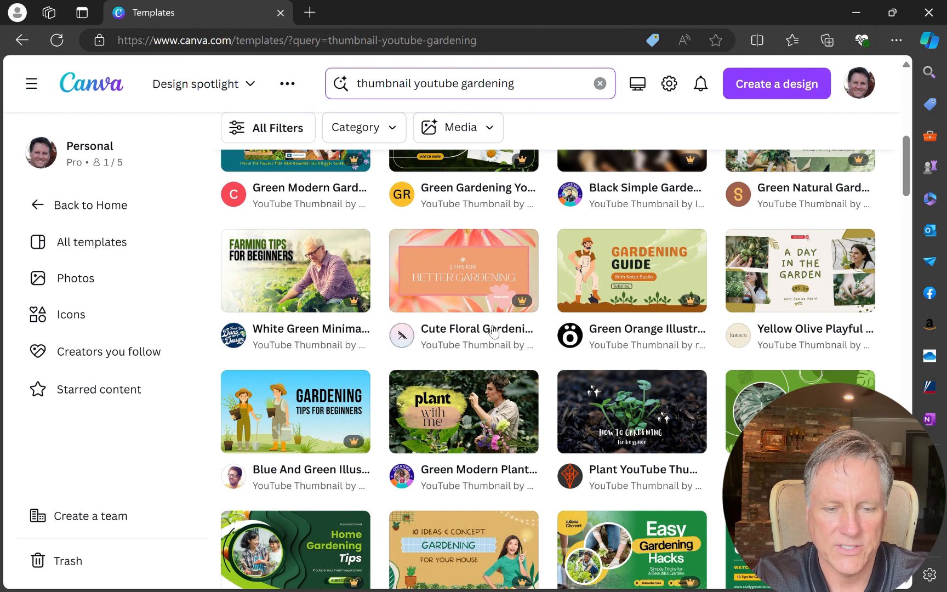
Step: Replace the search with "creator corner" and look through the matching templates
scroll(594, 342, up, 8)
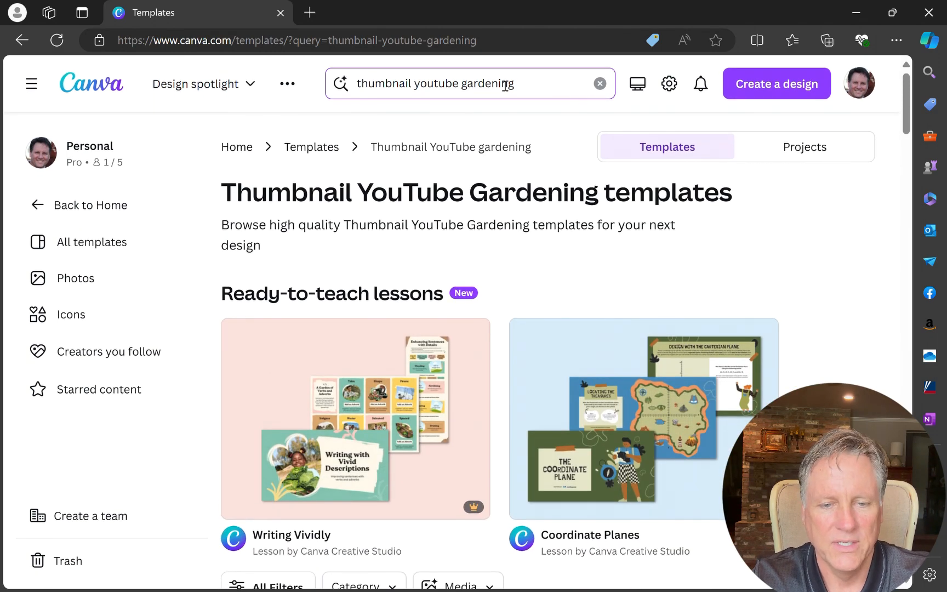
click(600, 83)
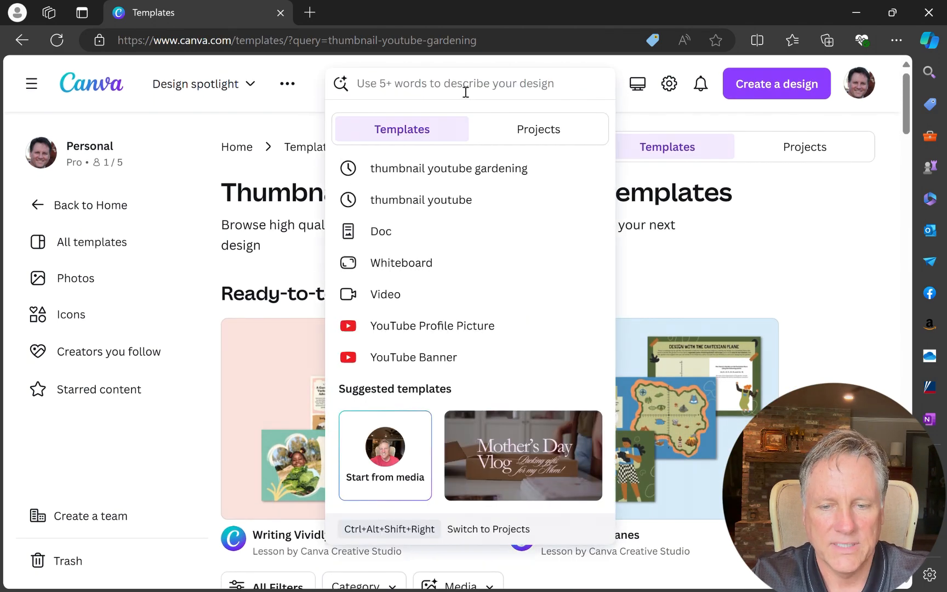
text(creato)
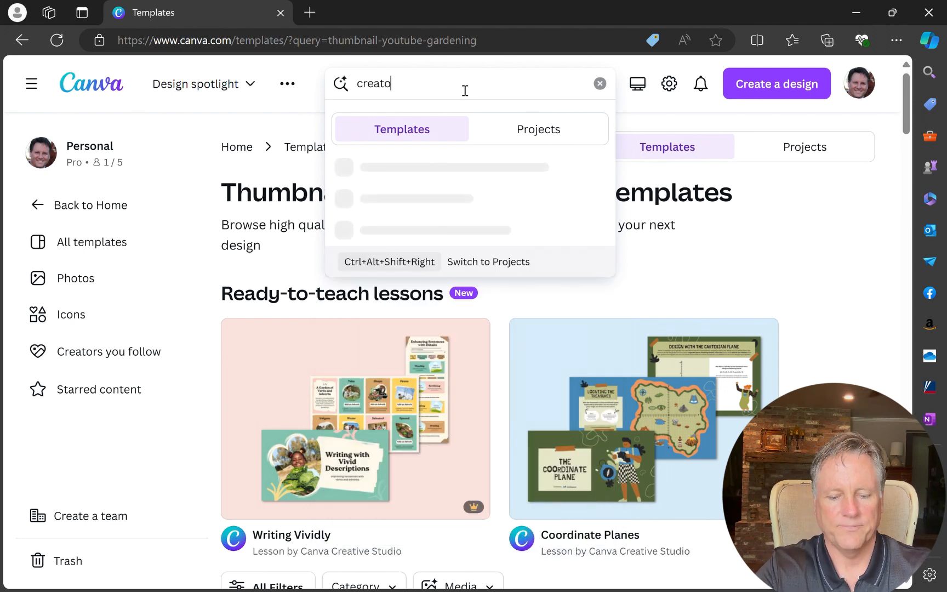
text(r corner)
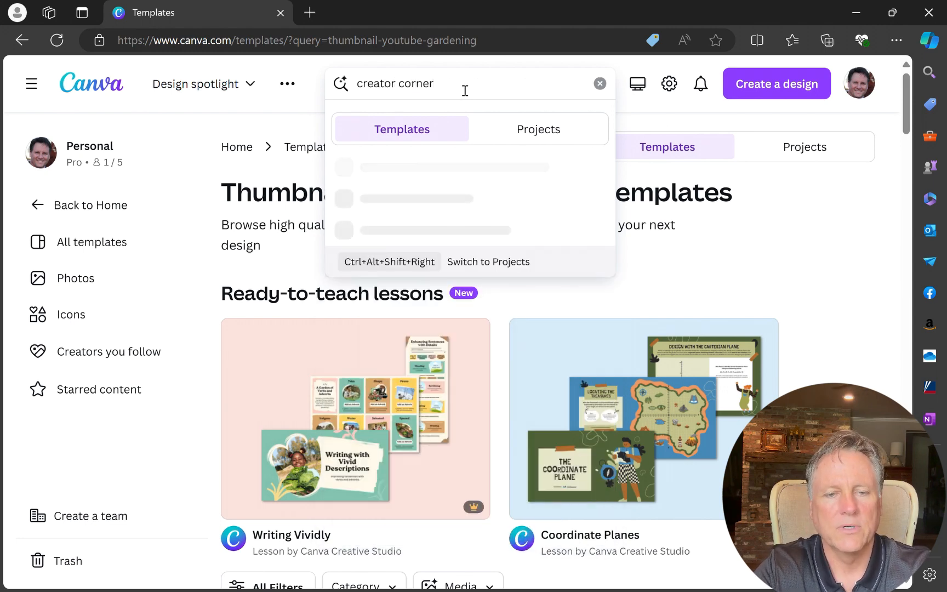
key(Return)
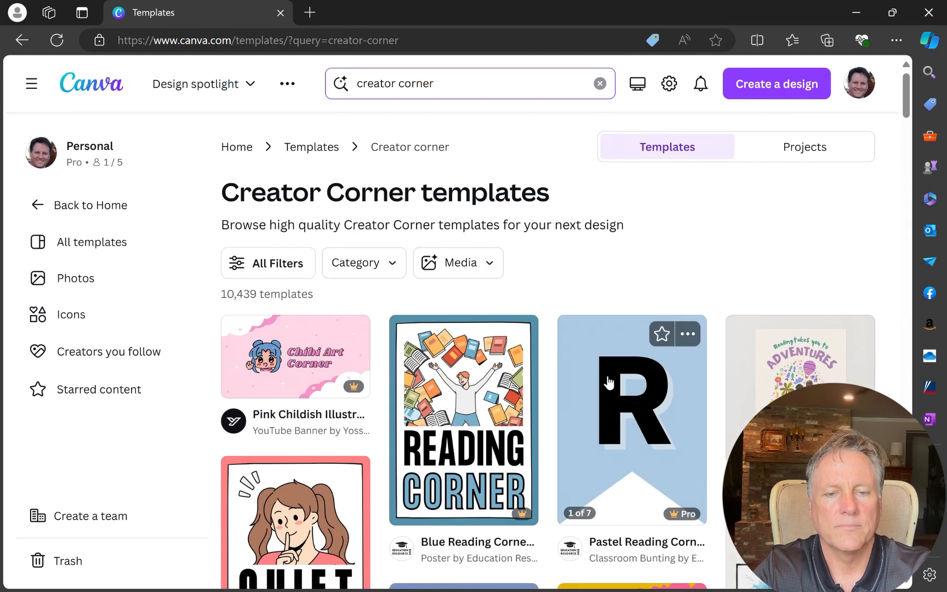
scroll(608, 382, down, 15)
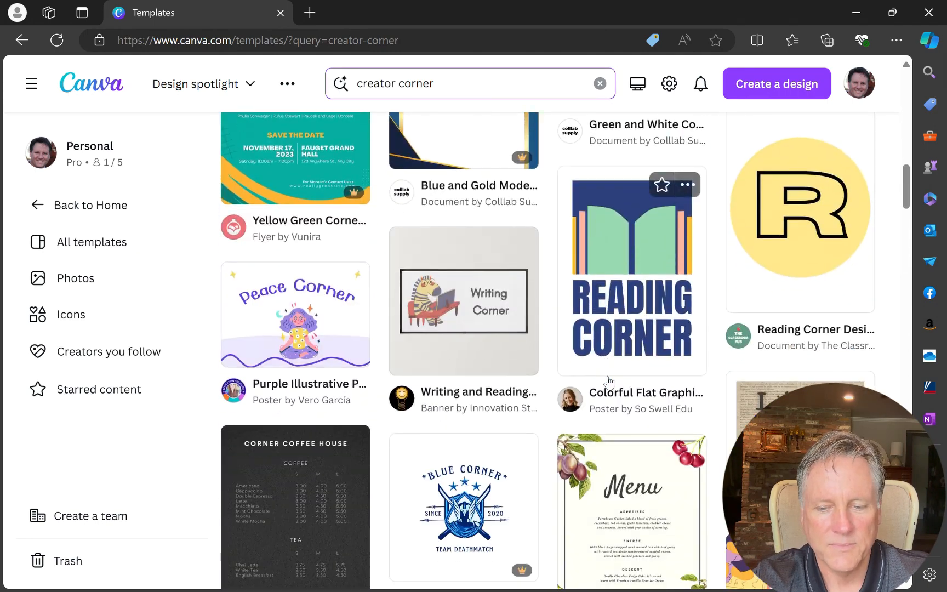
scroll(609, 382, up, 15)
Step: Extend the template search to "creator corner youtube thumbnail"
click(505, 90)
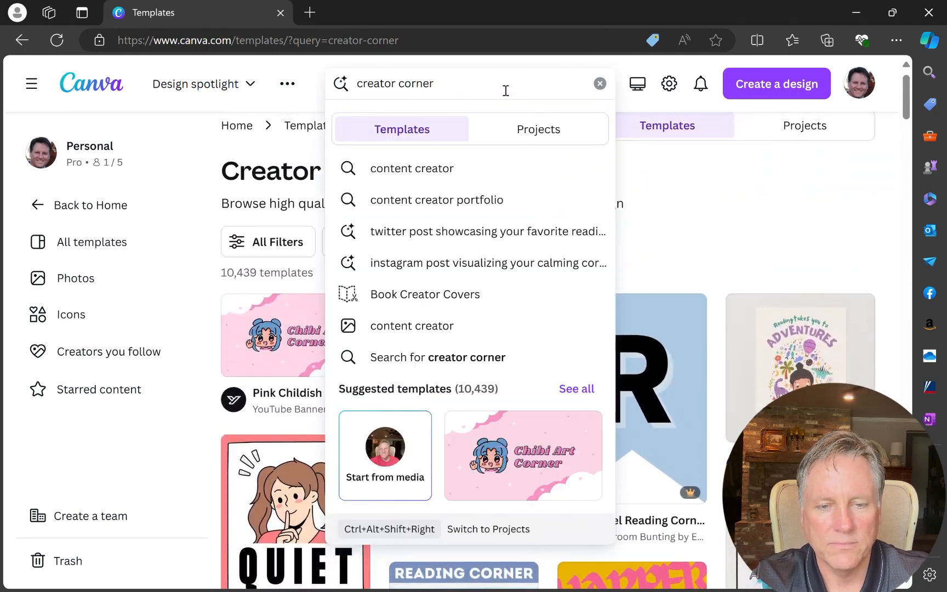
text(thu)
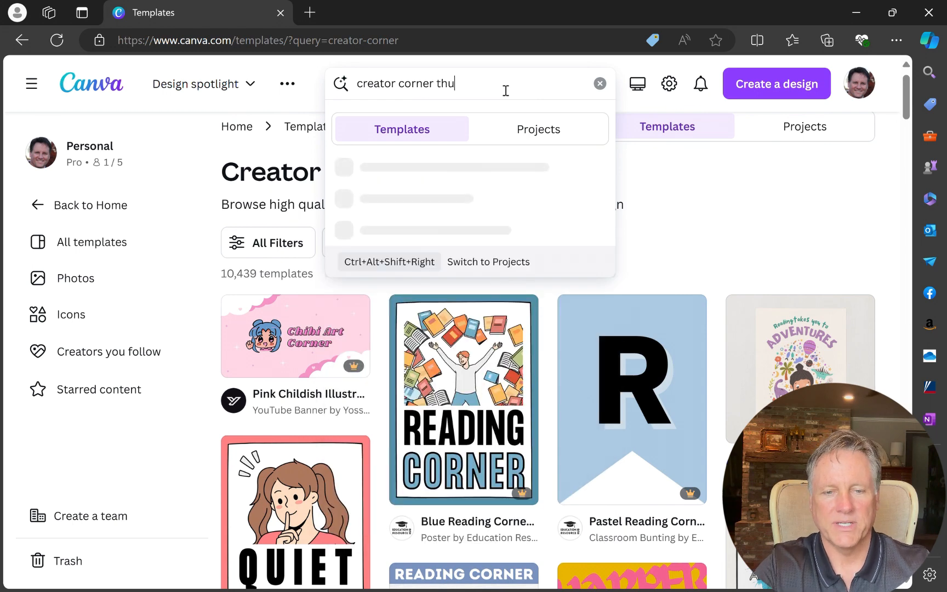
key(BackSpace)
key(BackSpace)
key(BackSpace)
text(youtube)
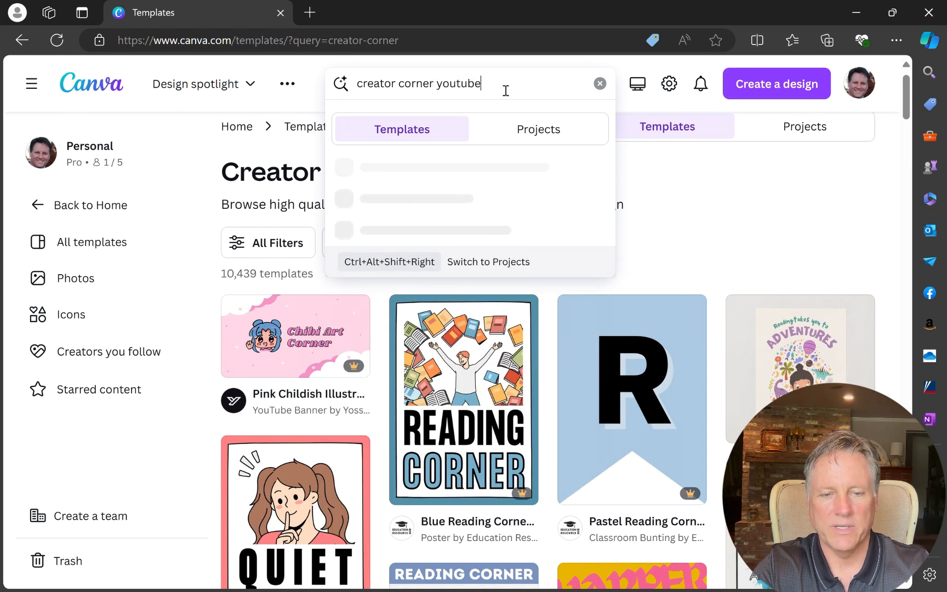
text( thumbnai)
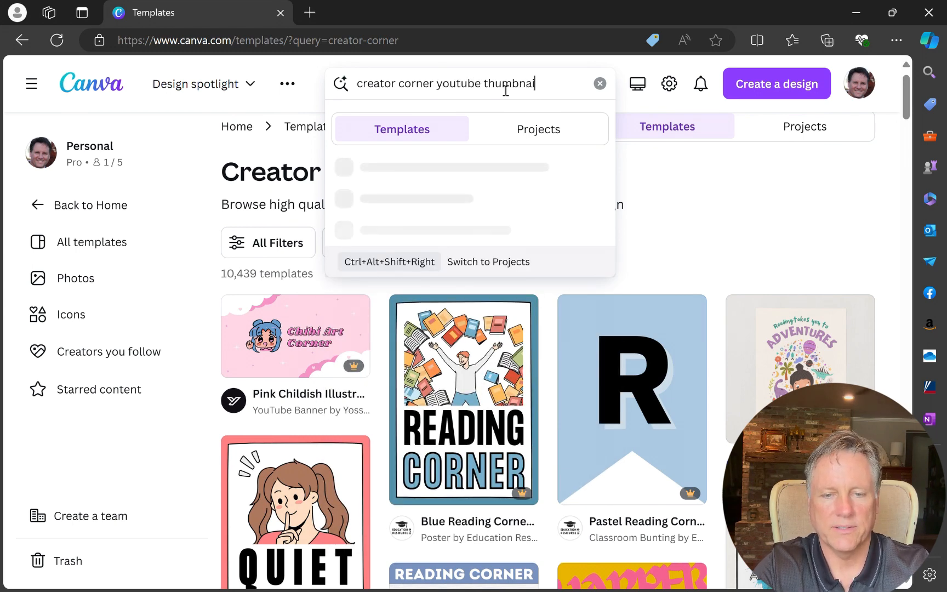
text(l)
key(Return)
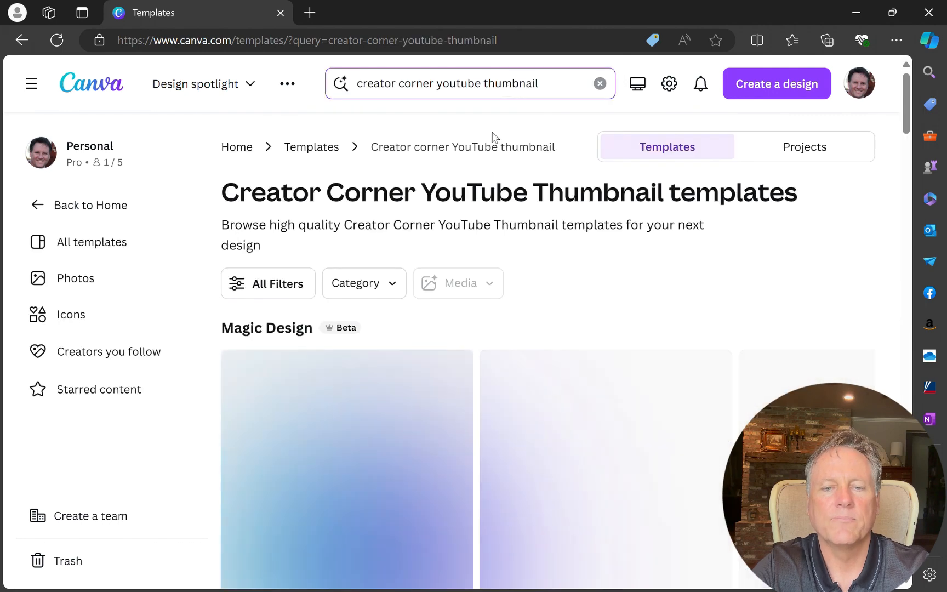
Step: Open the purple and green "Creator Workflow" YouTube thumbnail template for customizing in the editor
scroll(513, 288, down, 3)
scroll(513, 288, down, 5)
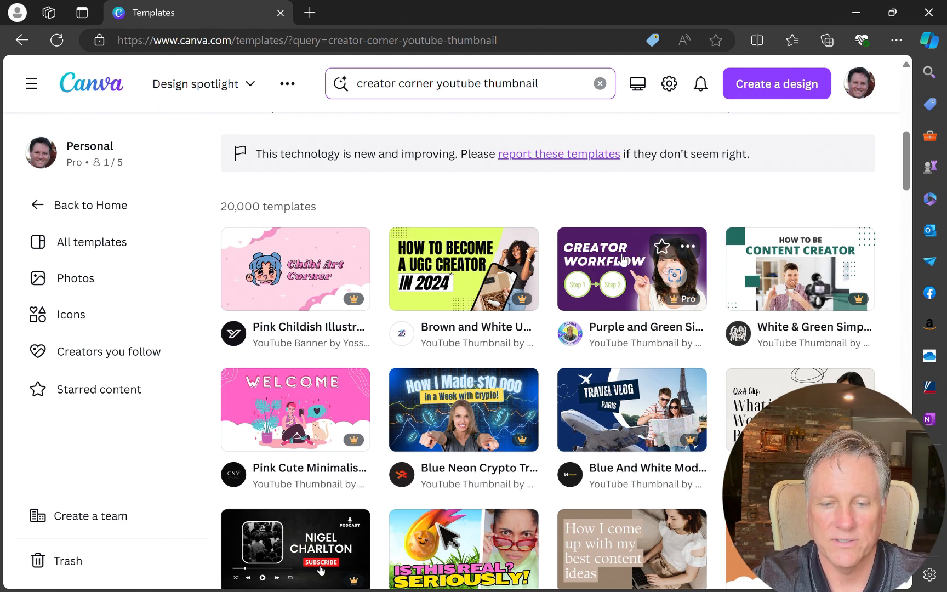
click(623, 258)
click(626, 271)
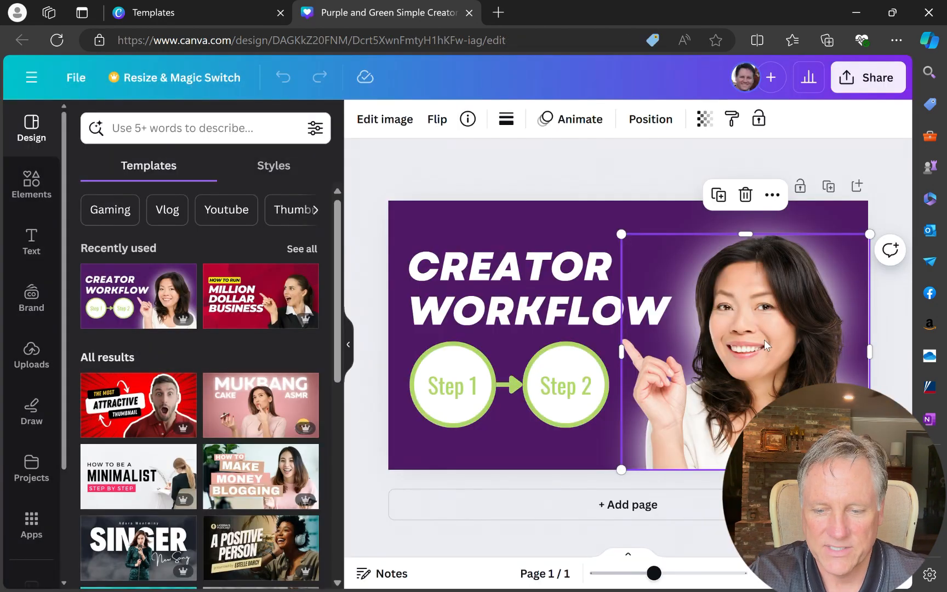
click(626, 366)
Step: Delete the photo of the woman from the thumbnail
click(765, 340)
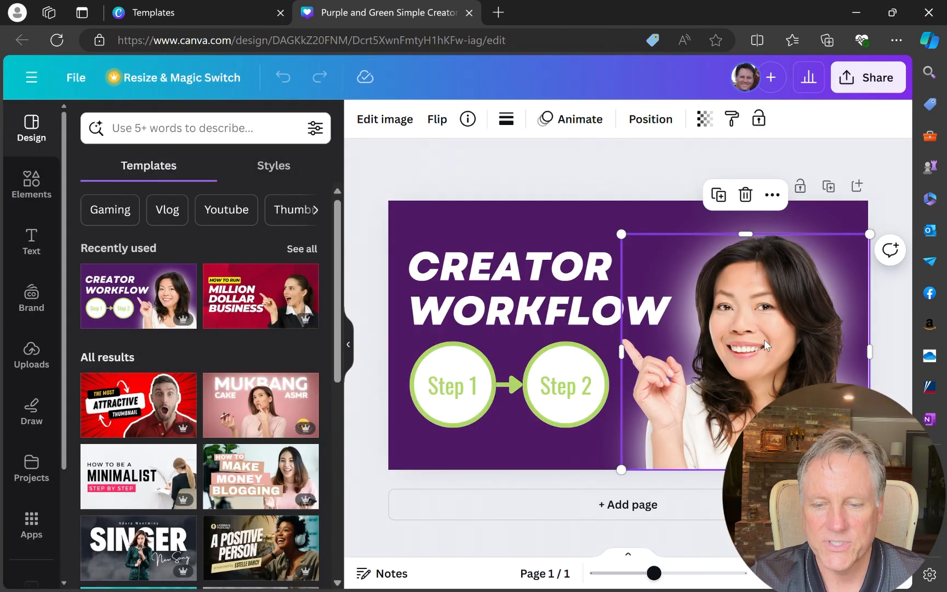
mouse_move(765, 340)
mouse_down()
mouse_move(595, 318)
mouse_move(567, 359)
mouse_move(786, 329)
mouse_move(774, 343)
mouse_up()
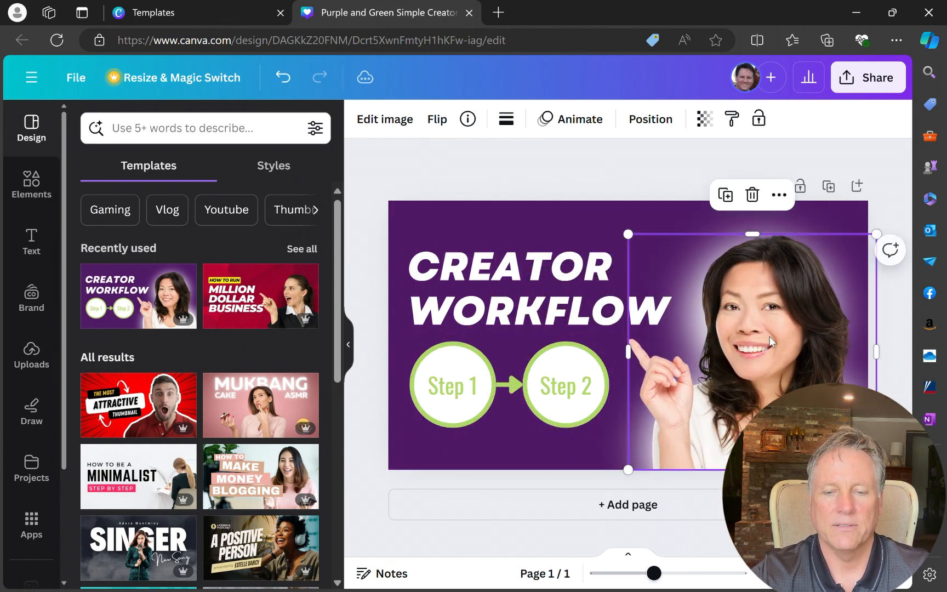
key(Delete)
Step: Delete the blurred white glow shapes that were behind the woman's photo
click(781, 295)
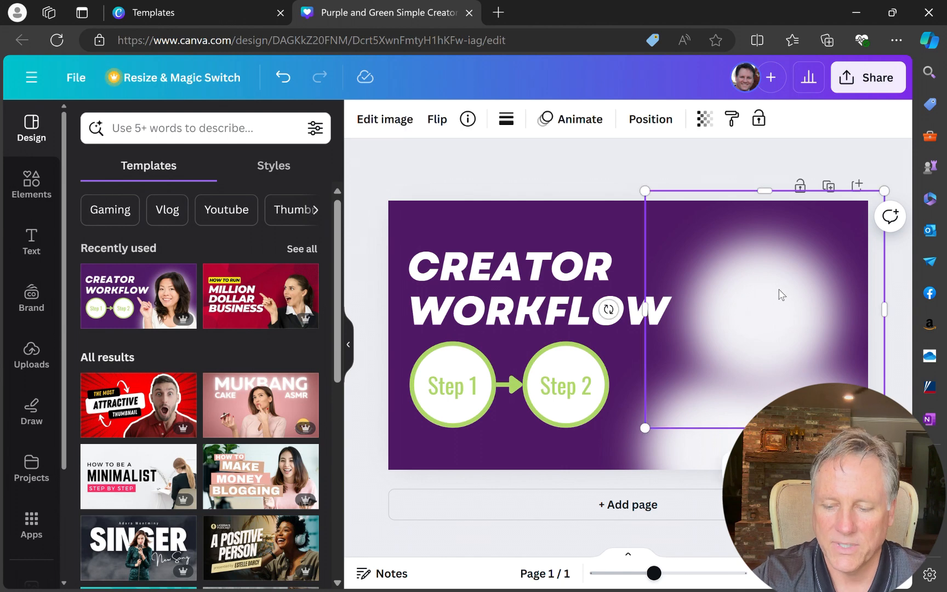
drag(782, 295, 731, 405)
key(Delete)
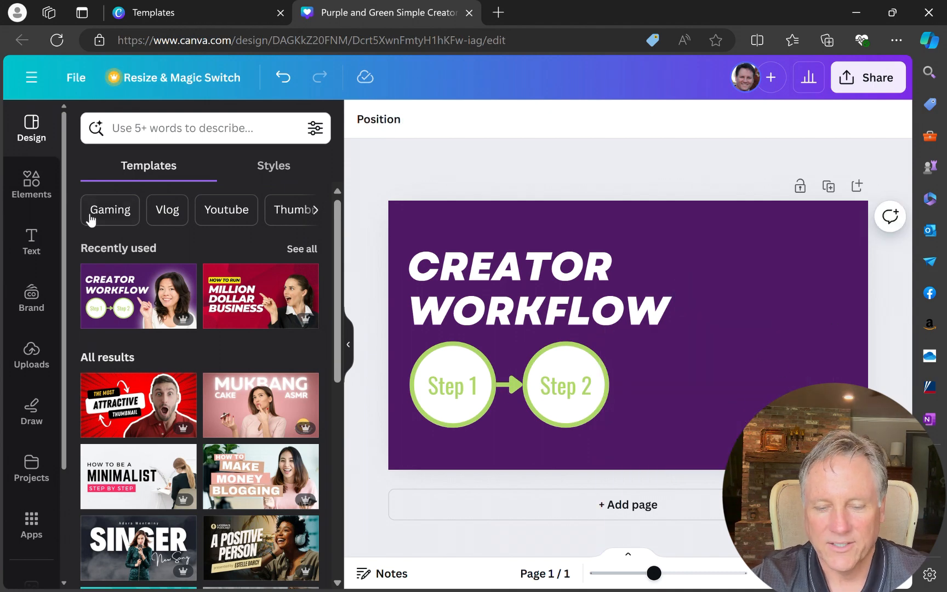
Step: Add the uploaded photo of the man in the red shirt to the thumbnail's right side and remove its background
click(31, 356)
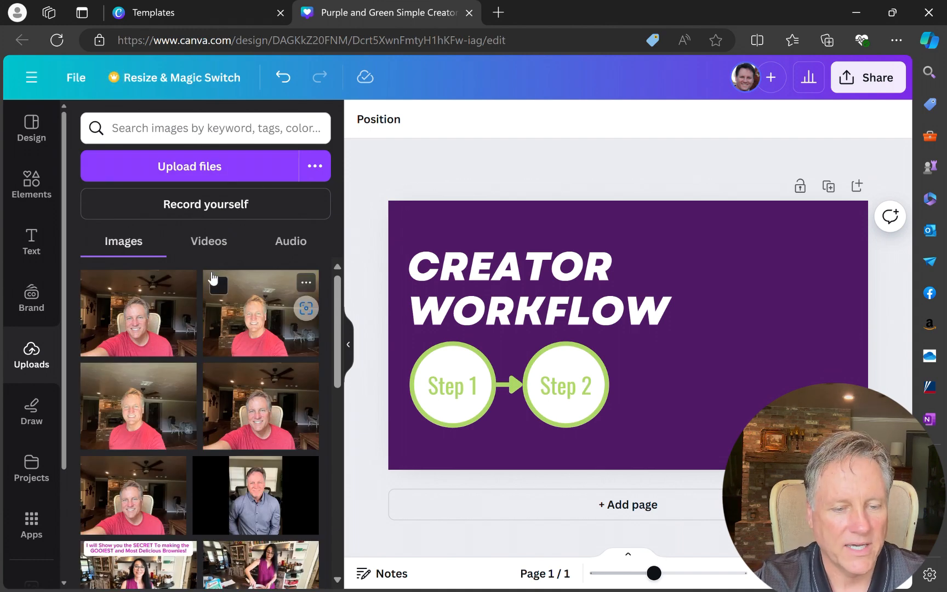
click(249, 337)
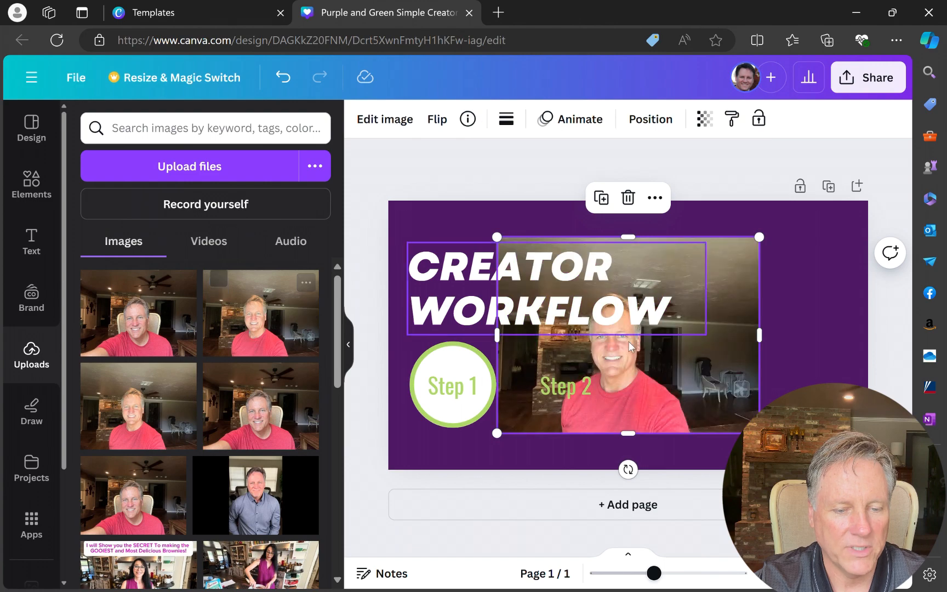
drag(630, 345, 795, 338)
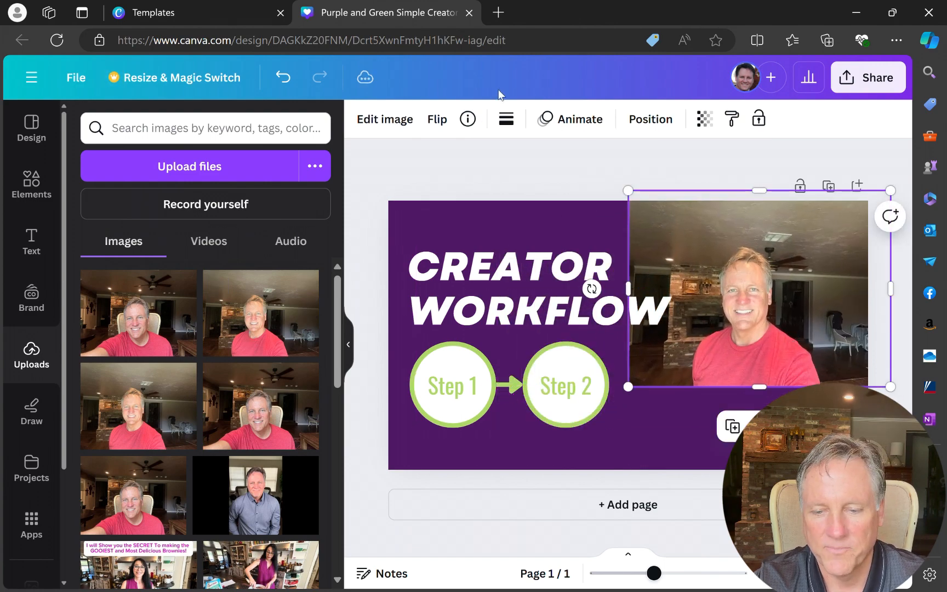
click(392, 125)
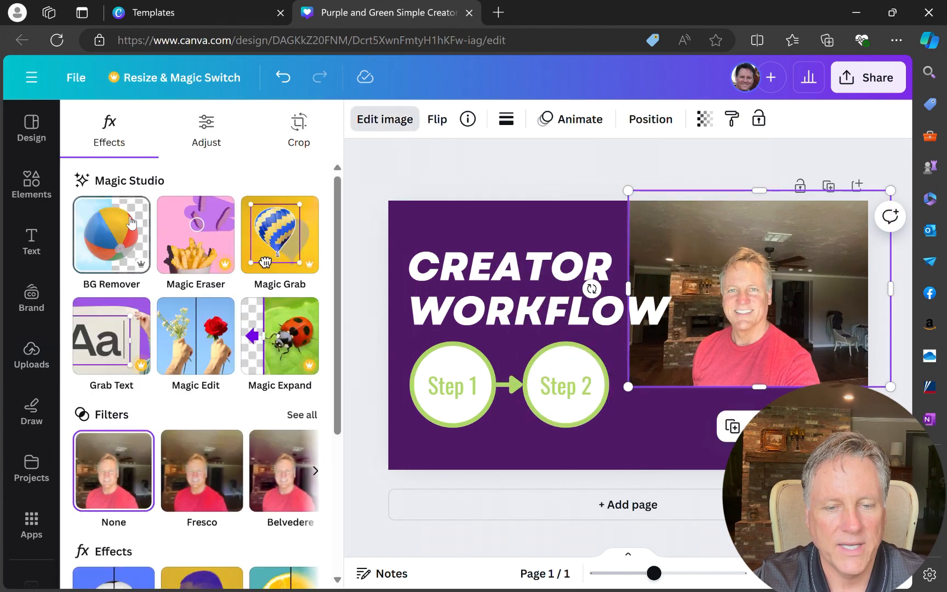
click(131, 222)
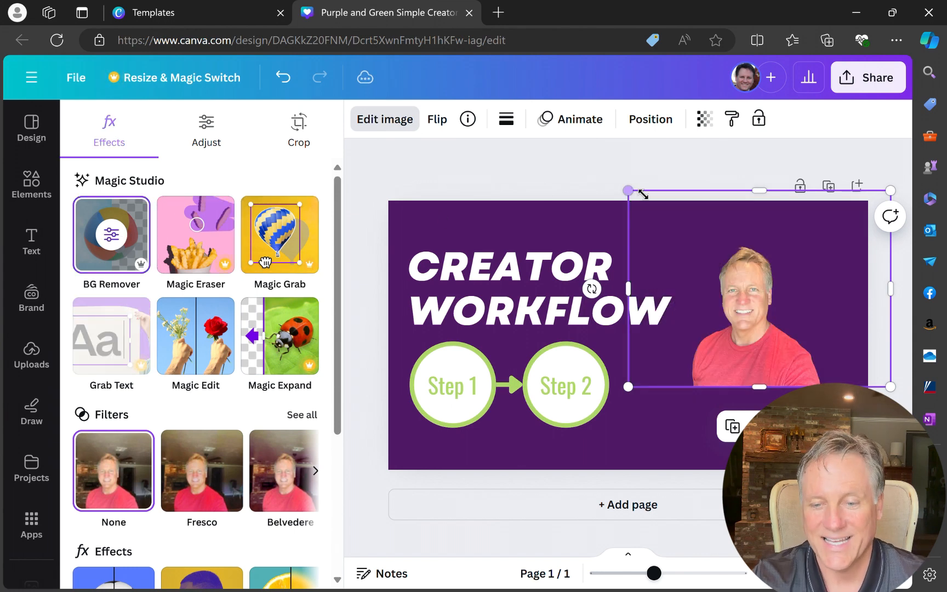
Step: Enlarge the cut-out photo and position it at the thumbnail's right side with its lower edge on the canvas's bottom edge
drag(628, 190, 591, 162)
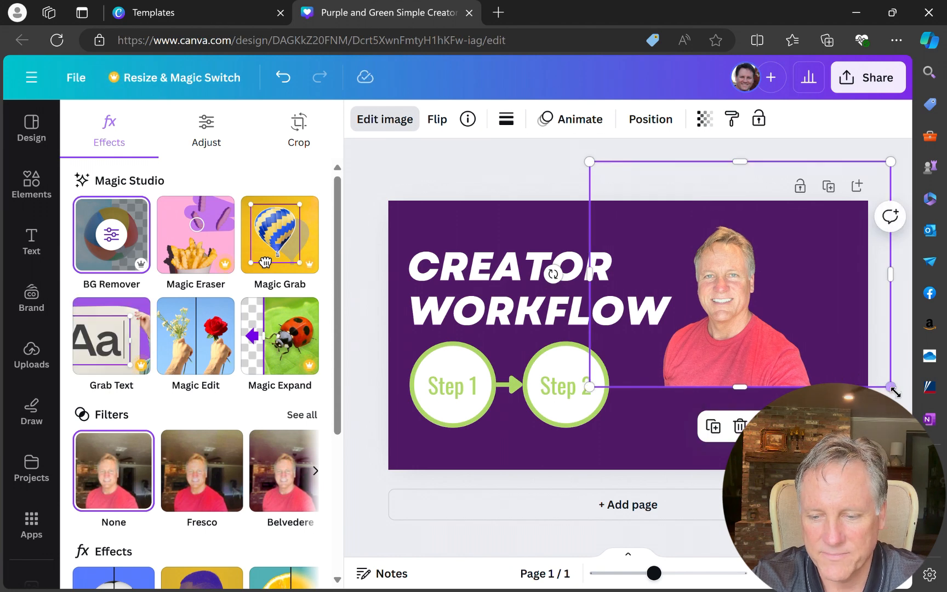
drag(895, 392, 893, 470)
drag(825, 422, 857, 410)
drag(772, 457, 772, 470)
drag(806, 428, 807, 407)
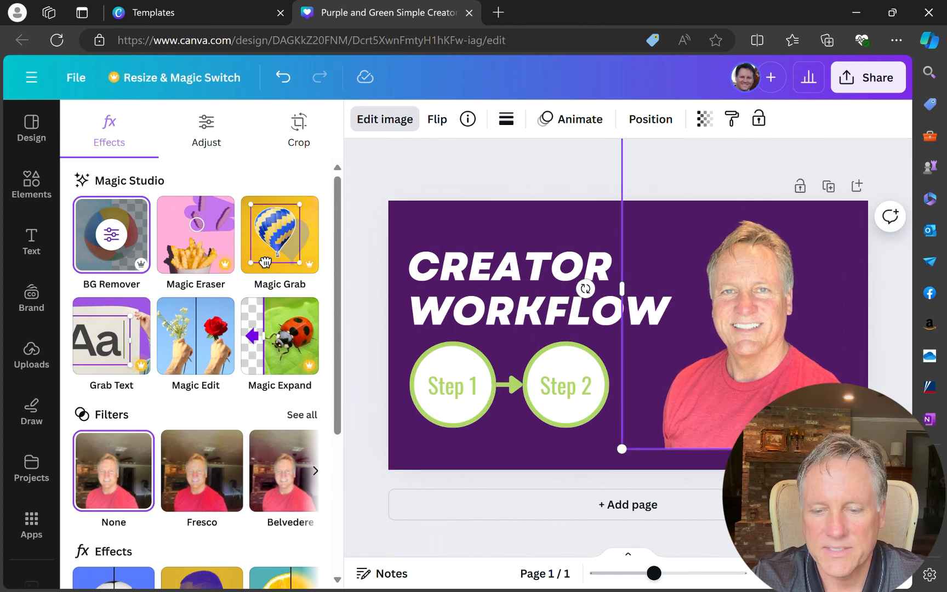
drag(773, 448, 772, 470)
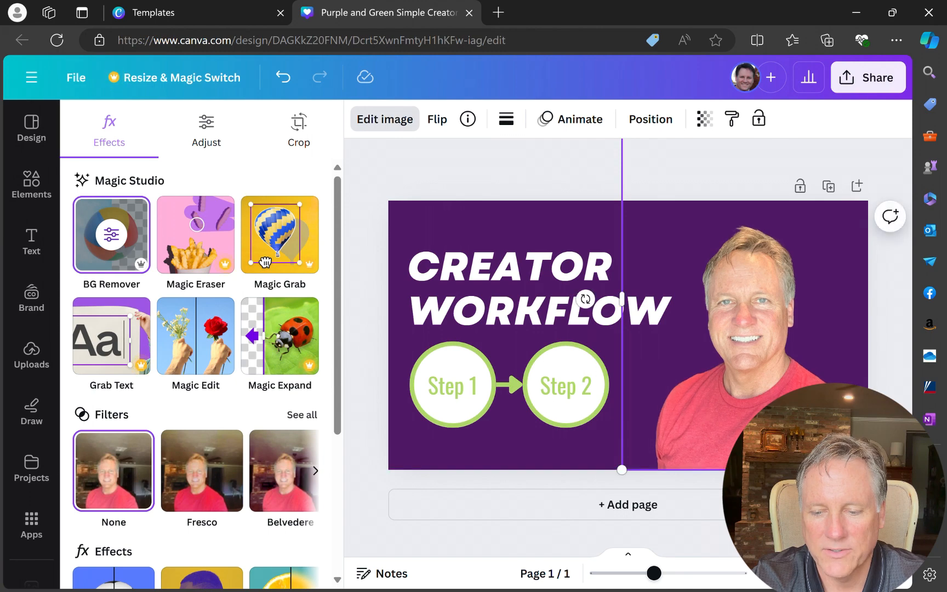
mouse_move(807, 411)
mouse_down()
mouse_move(794, 411)
mouse_move(806, 412)
mouse_up()
key(Escape)
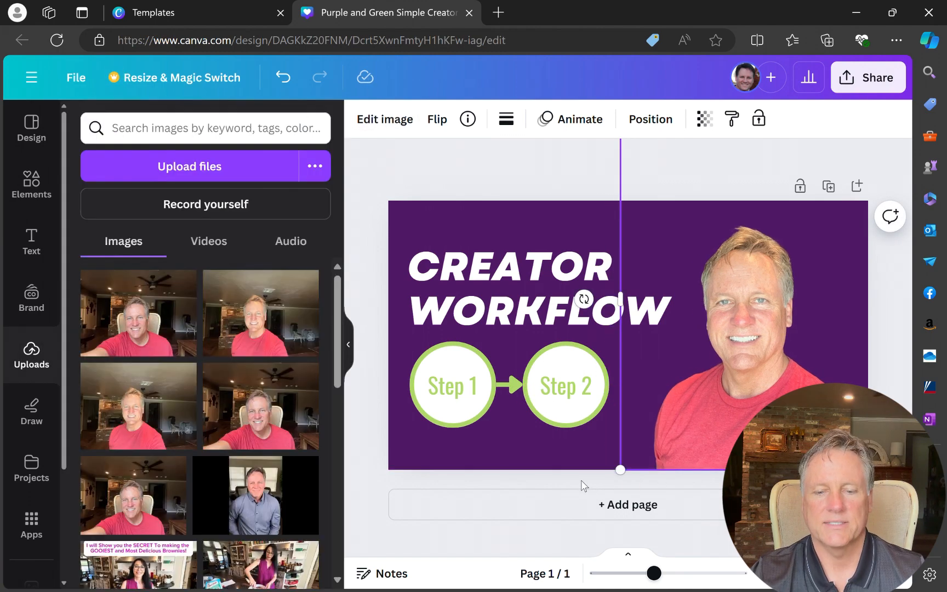
click(500, 180)
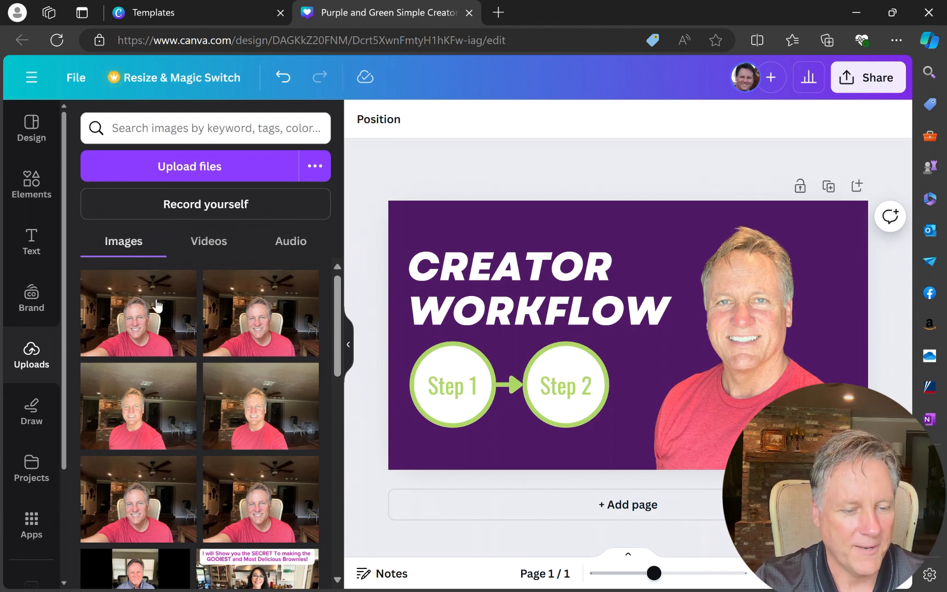
Step: Replace the "CREATOR WORKFLOW" headline text with "CREATE YOUTUBE CHANNEL"
click(549, 274)
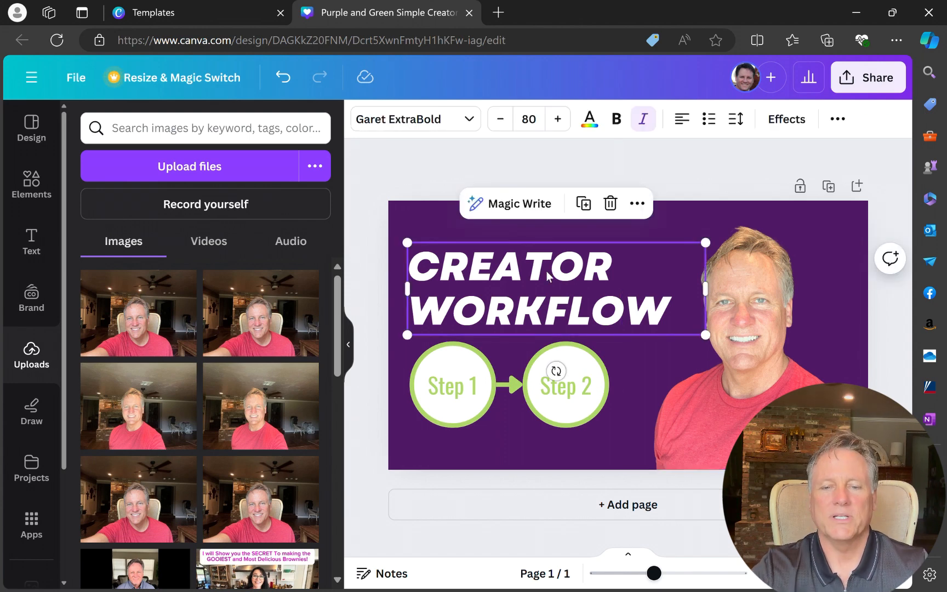
double_click(668, 310)
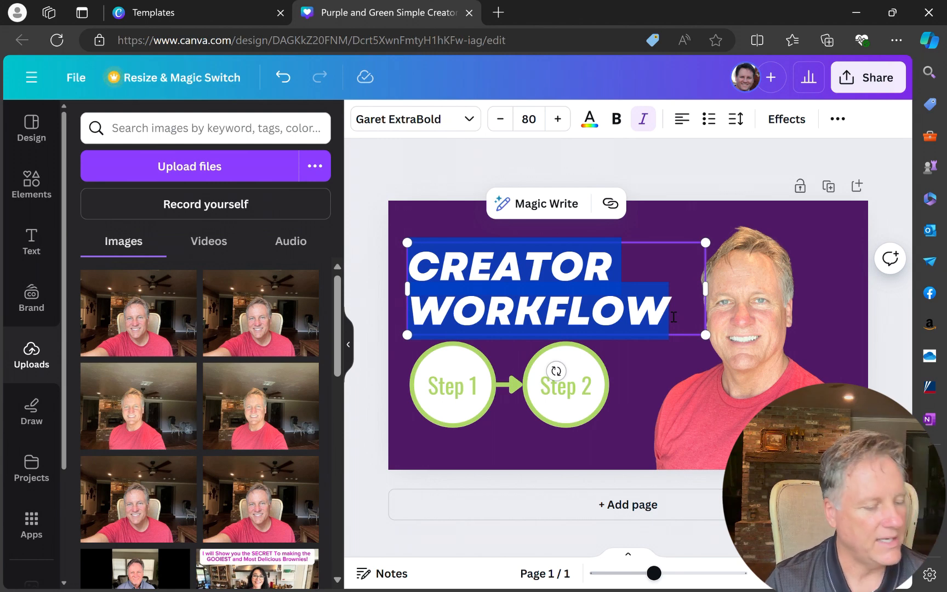
text(CREAT)
key(BackSpace)
key(BackSpace)
key(BackSpace)
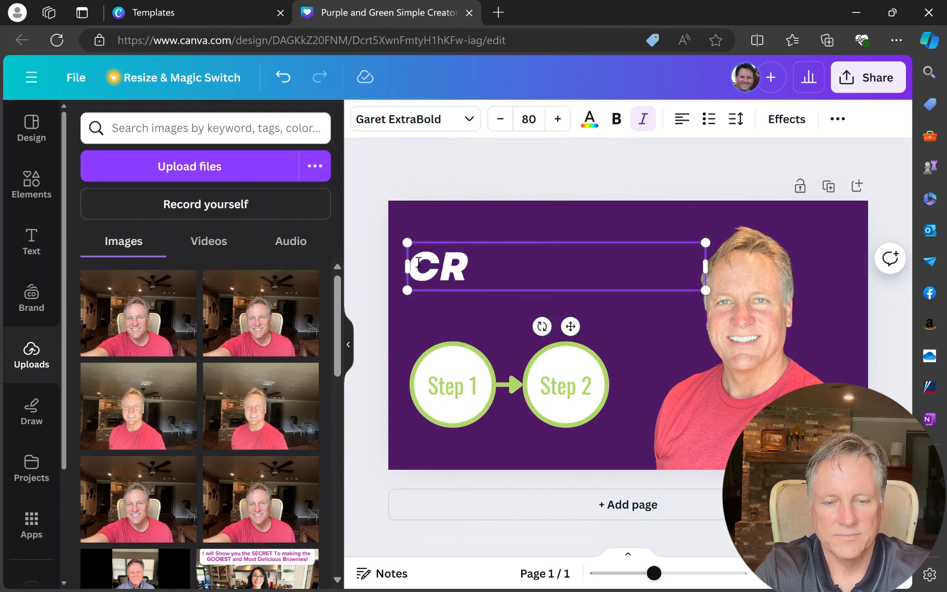
text(EATE YOU)
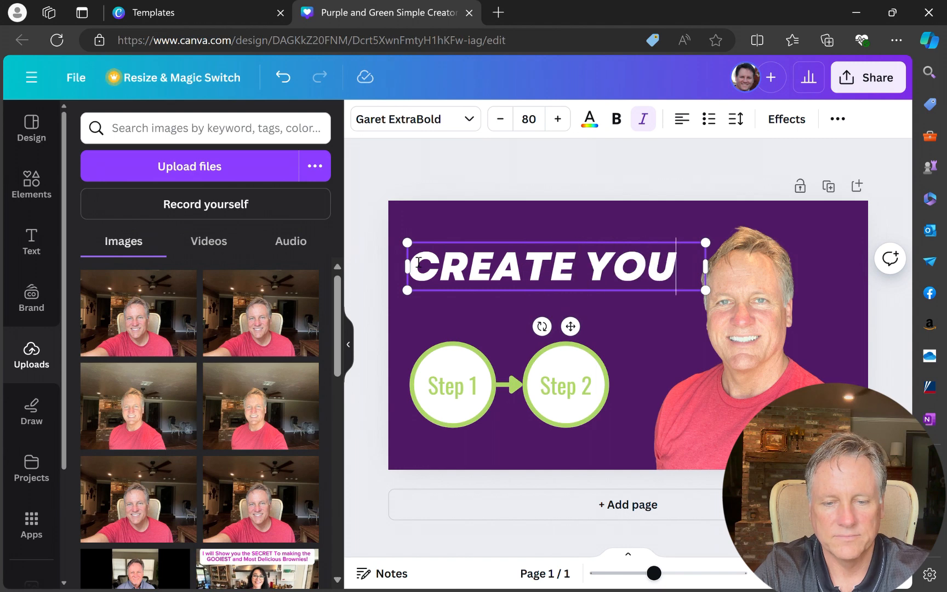
text(TUBE )
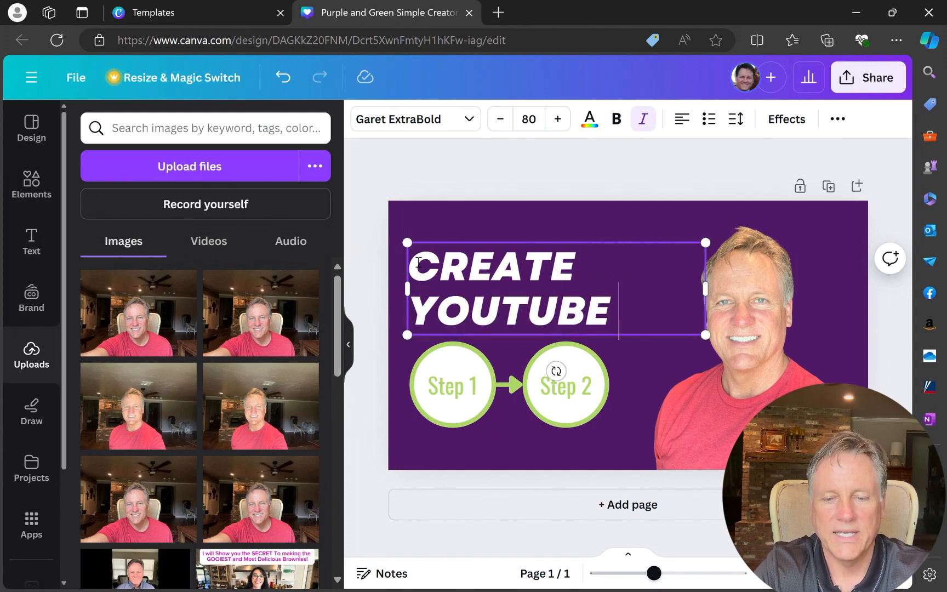
text(CHANNEL)
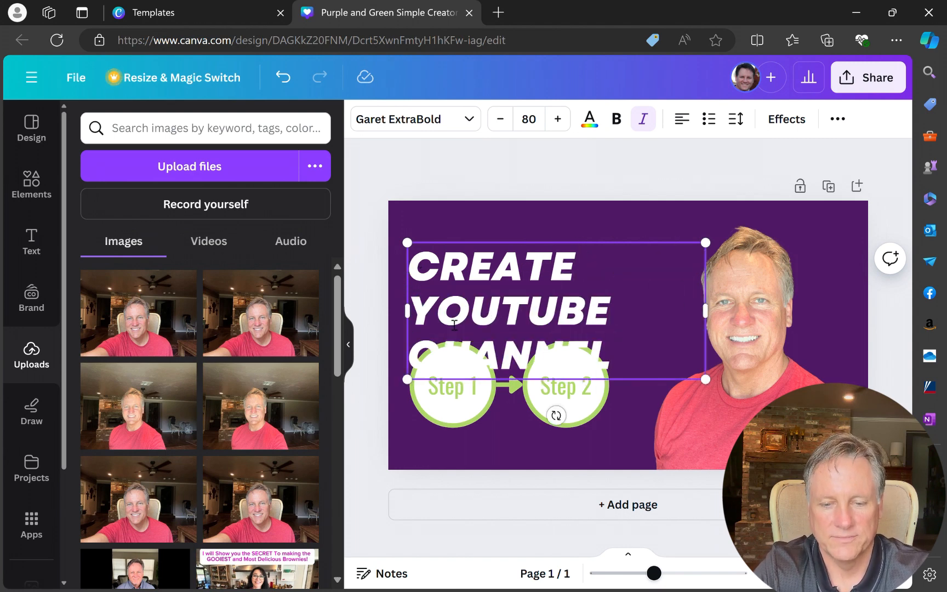
Step: Shift the two step circles and their arrow down and the headline up so they no longer overlap
click(487, 439)
drag(487, 439, 487, 455)
click(567, 410)
drag(575, 416, 586, 445)
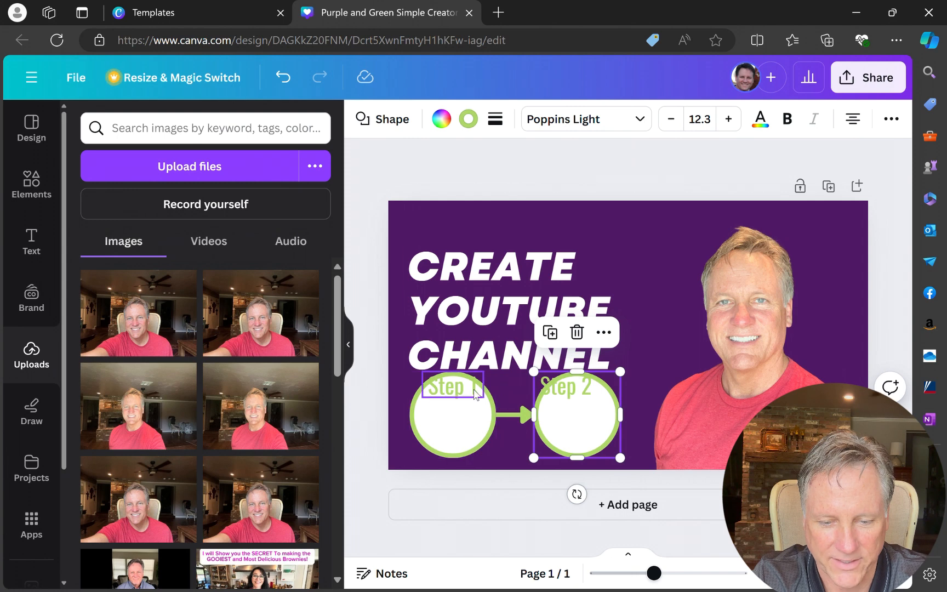
drag(530, 323, 535, 306)
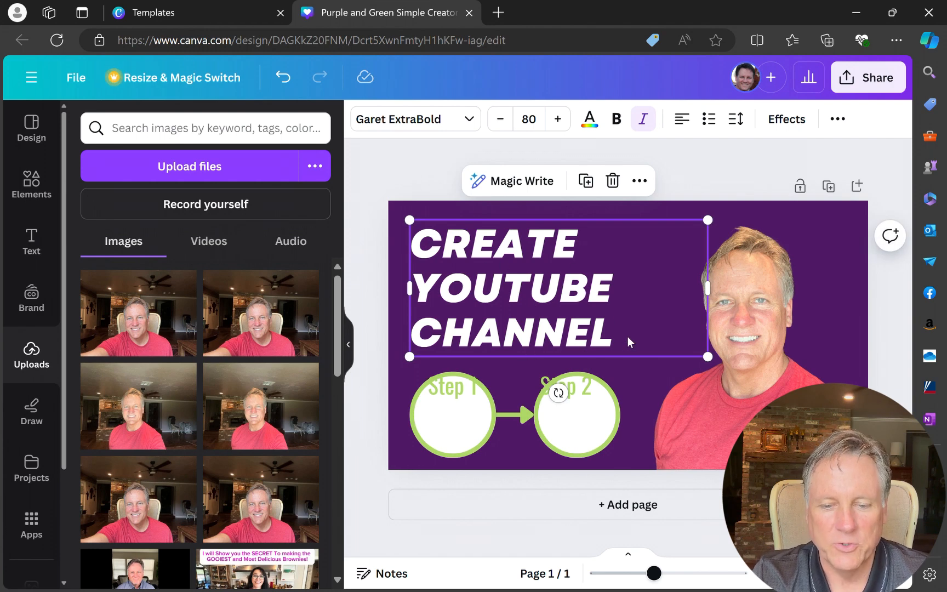
click(597, 243)
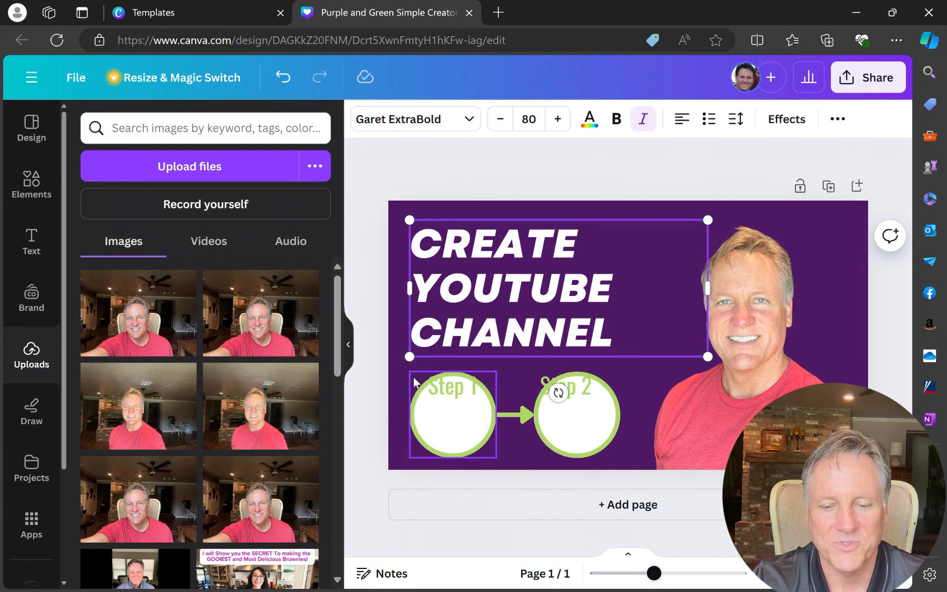
click(380, 335)
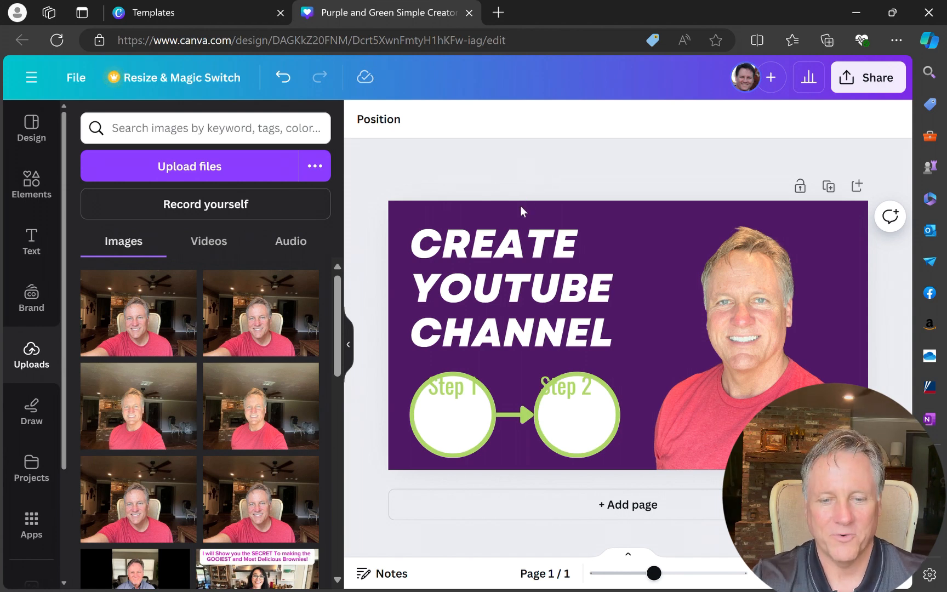
Step: Center the "Step 1" label in its circle and delete the second circle with its "Step 2" label
click(463, 386)
drag(462, 385, 462, 412)
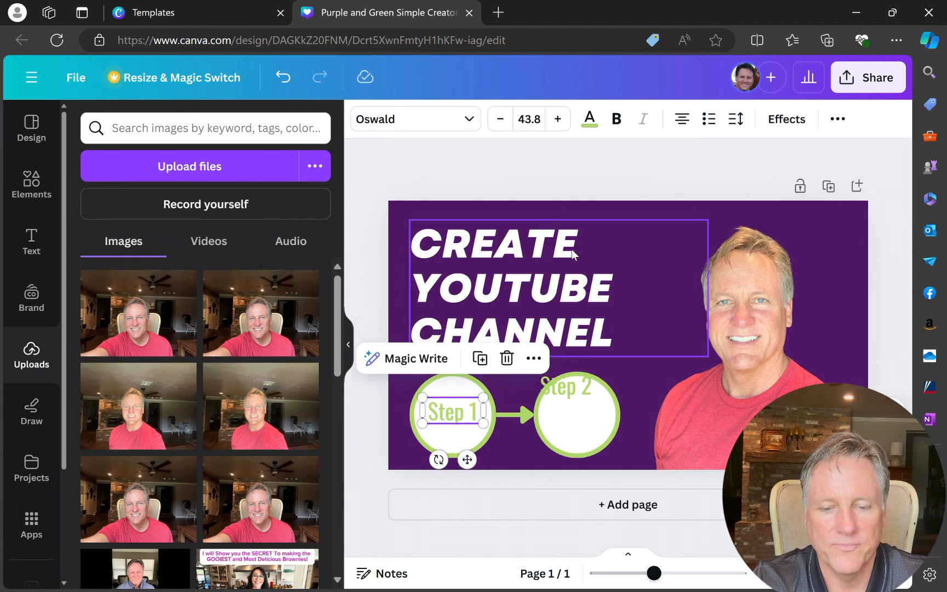
click(594, 411)
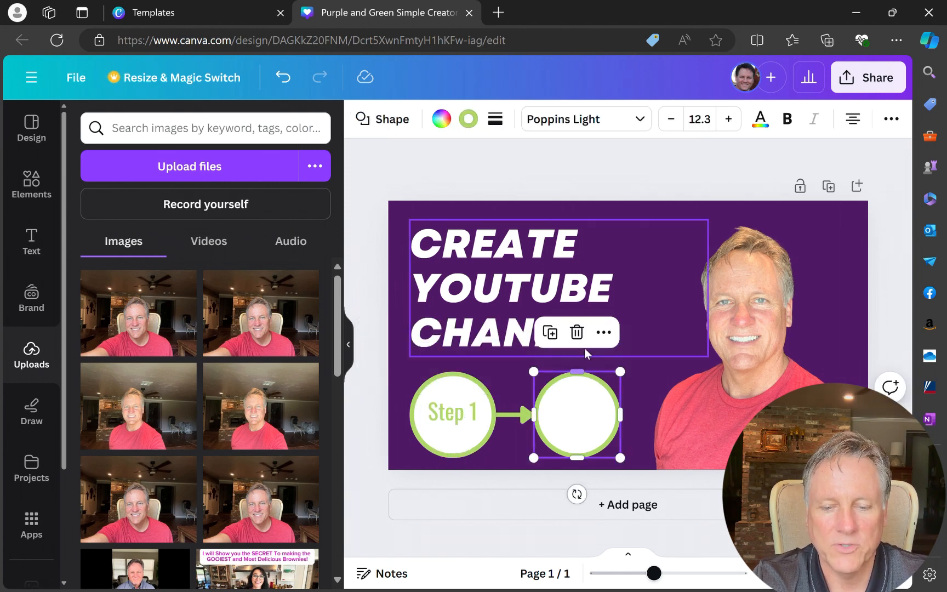
click(577, 333)
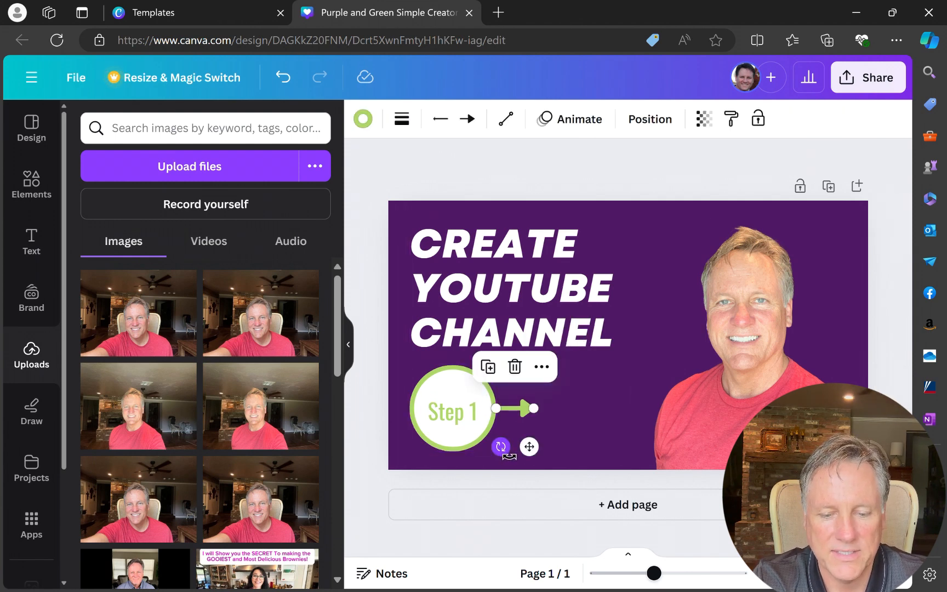
Step: Rotate the green arrow to point straight up at the headline and place the remaining circle directly beneath it
drag(509, 455, 564, 428)
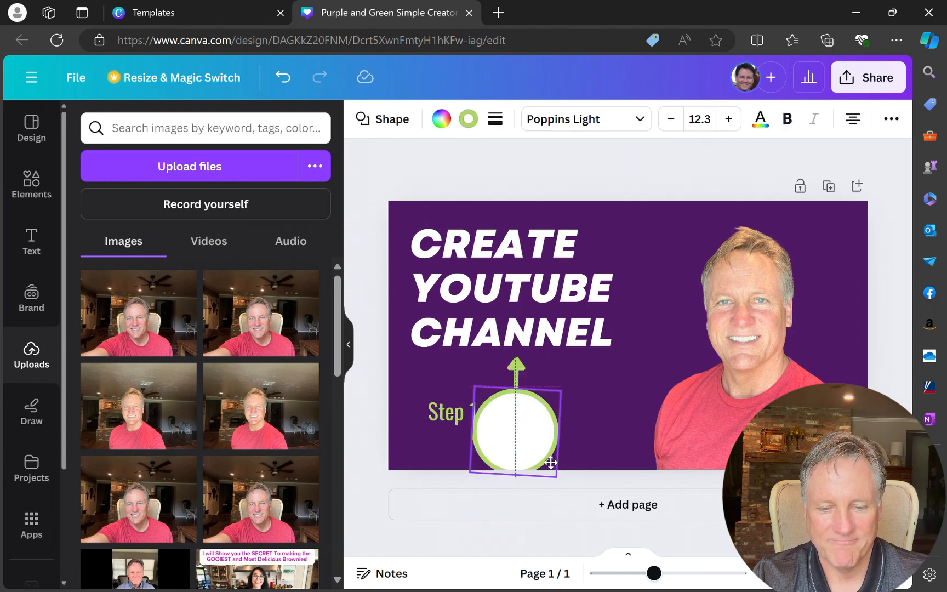
drag(550, 461, 546, 455)
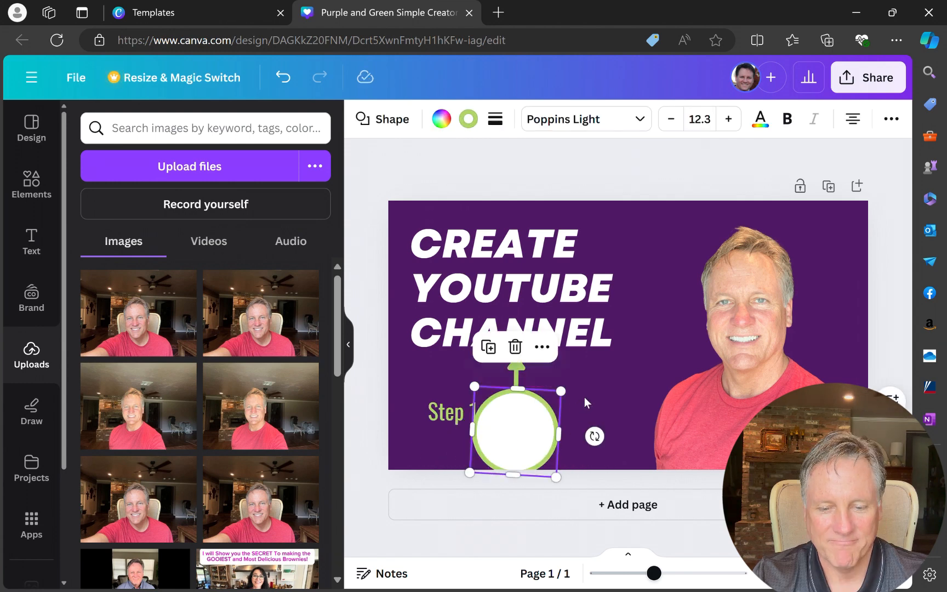
click(612, 360)
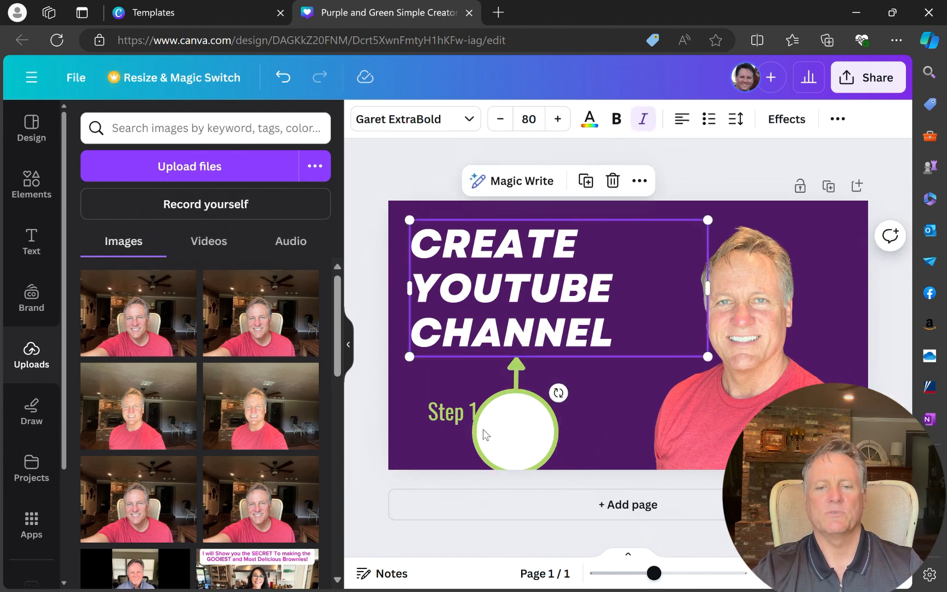
Step: Center the "Step 1" label in the circle below the arrow and raise both slightly to fit inside the thumbnail
drag(462, 411, 529, 431)
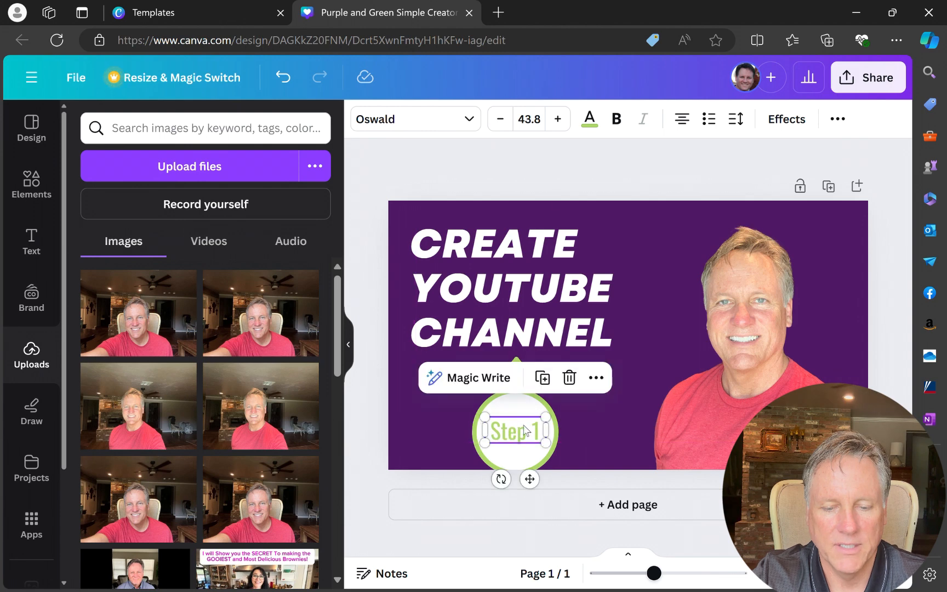
click(538, 174)
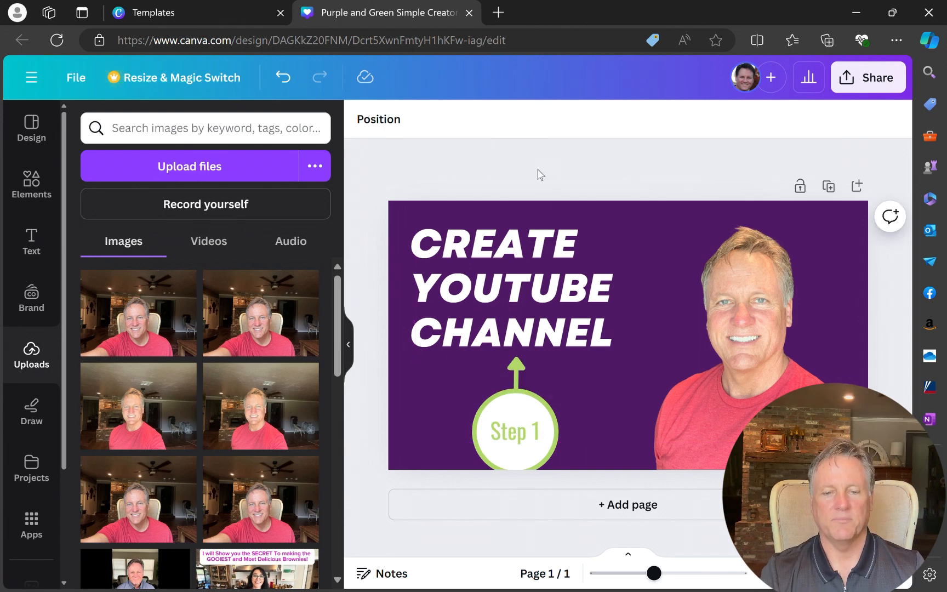
click(527, 410)
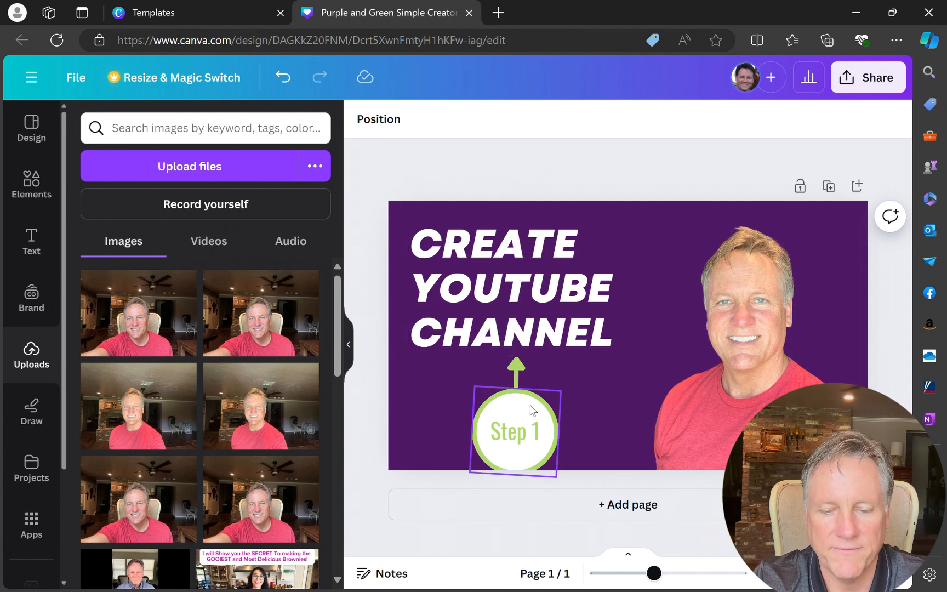
drag(524, 407, 524, 431)
click(521, 445)
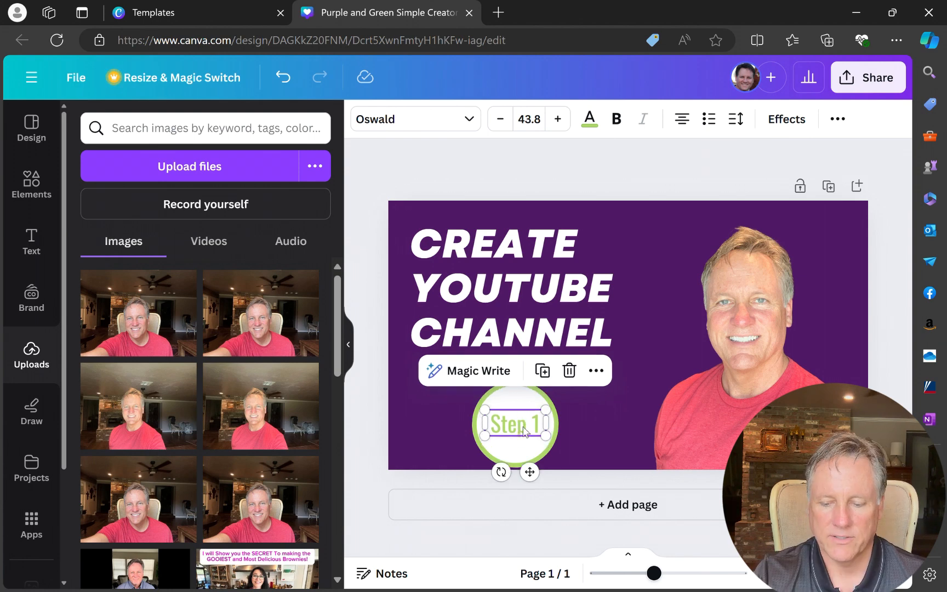
click(652, 184)
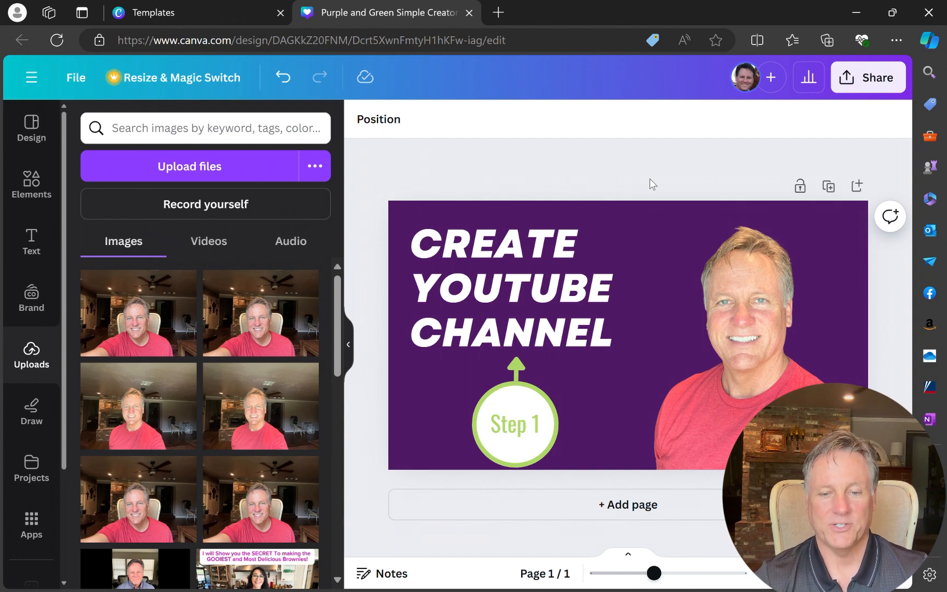
Step: Extend the headline to "CREATE YOUR YOUTUBE CHANNEL" and fit it above the arrow at font size 75.6
click(579, 248)
text(YOUR)
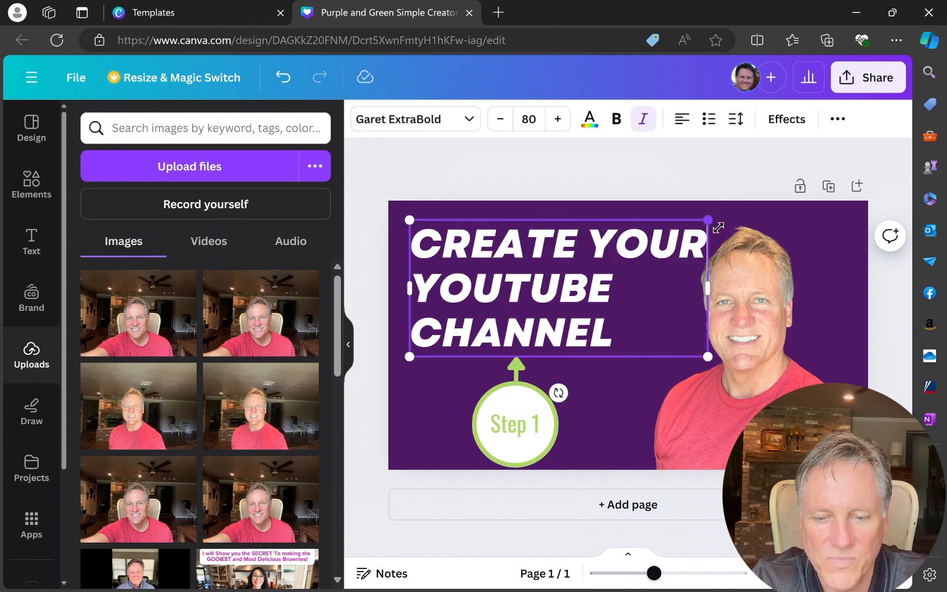
drag(718, 227, 701, 234)
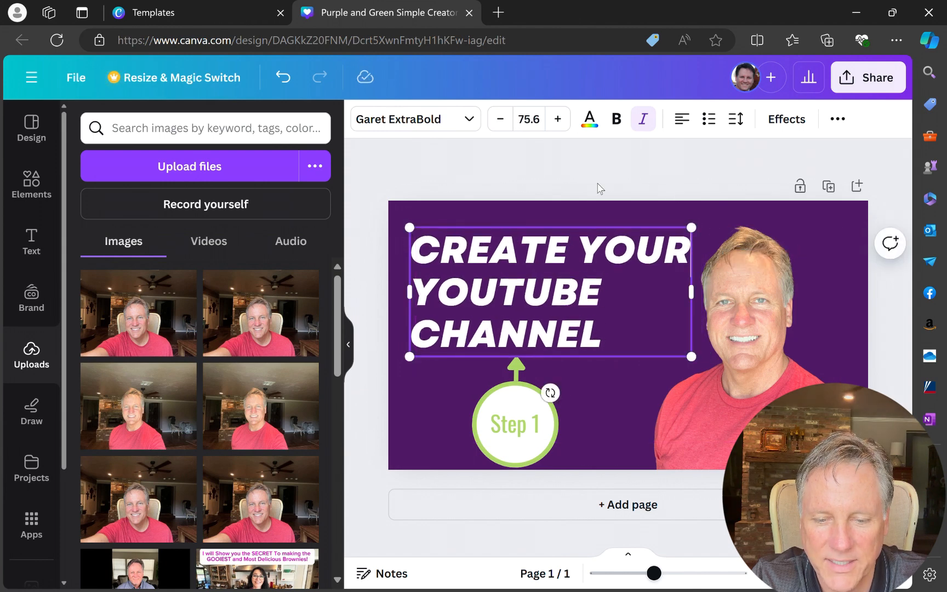
click(568, 199)
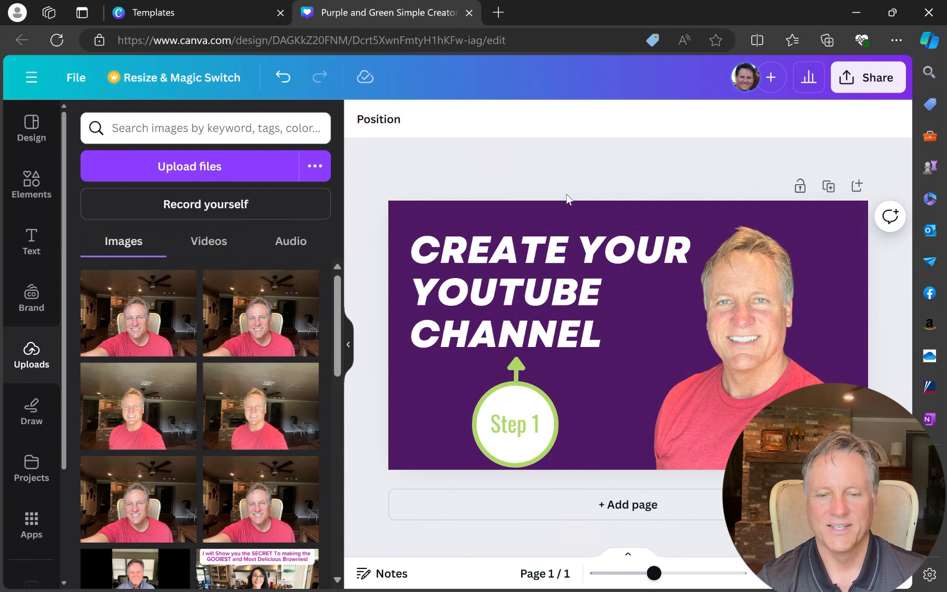
click(642, 323)
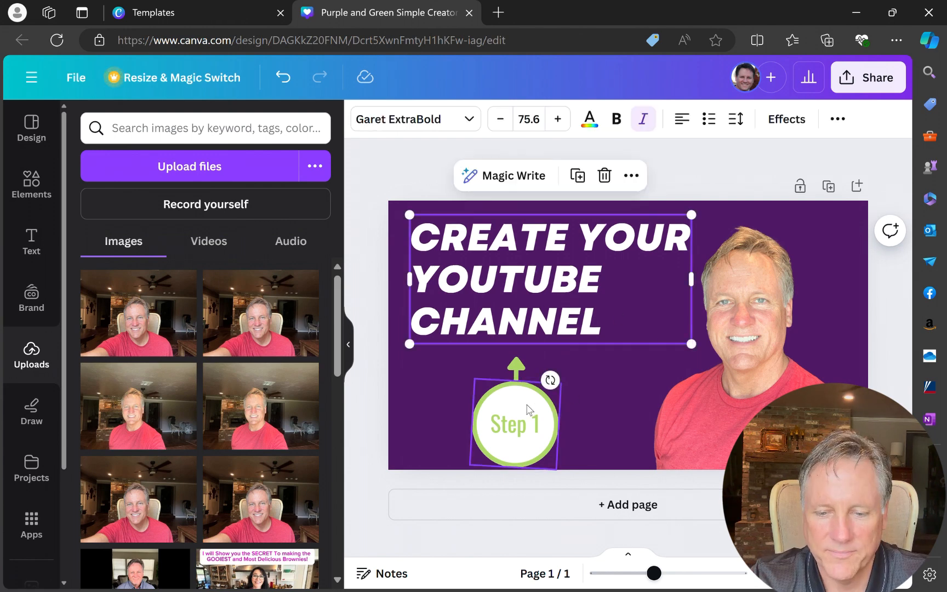
Step: Raise the green arrow and its circle together until the arrowhead sits directly beneath the headline
click(518, 363)
key(Up)
key(Up)
key(Up)
key(Up)
key(Up)
key(Up)
key(Up)
key(Up)
key(Up)
key(Up)
key(Up)
key(Up)
key(Up)
key(Up)
key(Up)
key(Up)
key(Up)
key(Up)
key(Up)
key(Up)
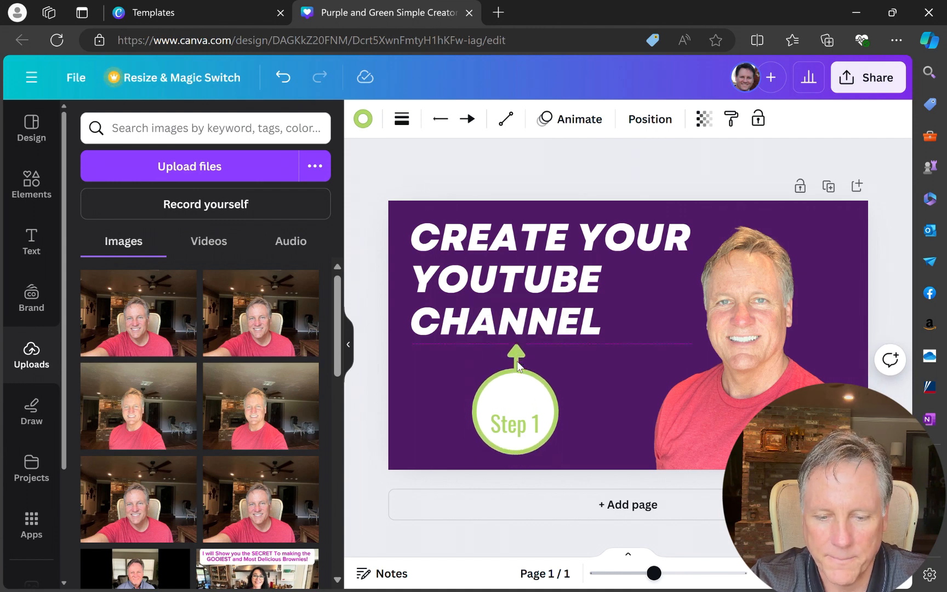
Step: Move the "Step 1" label up until it is vertically centered in the raised circle
click(513, 419)
click(514, 427)
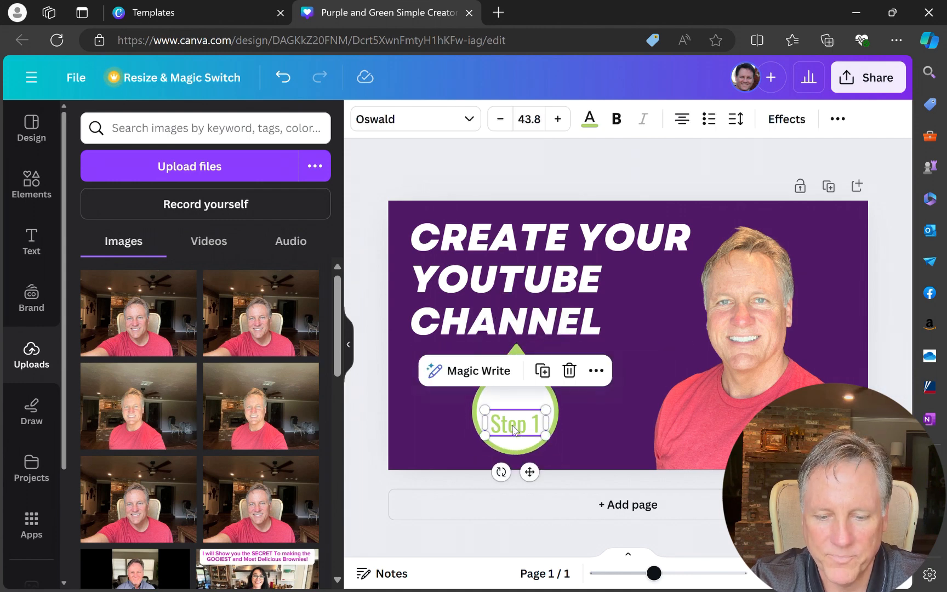
key(Up)
key(Up)
key(Up)
key(Up)
key(Up)
key(Up)
key(Up)
key(Up)
key(Up)
key(Up)
key(Up)
key(Up)
key(Up)
key(Up)
key(Up)
key(Up)
key(Up)
key(Up)
key(Up)
key(Up)
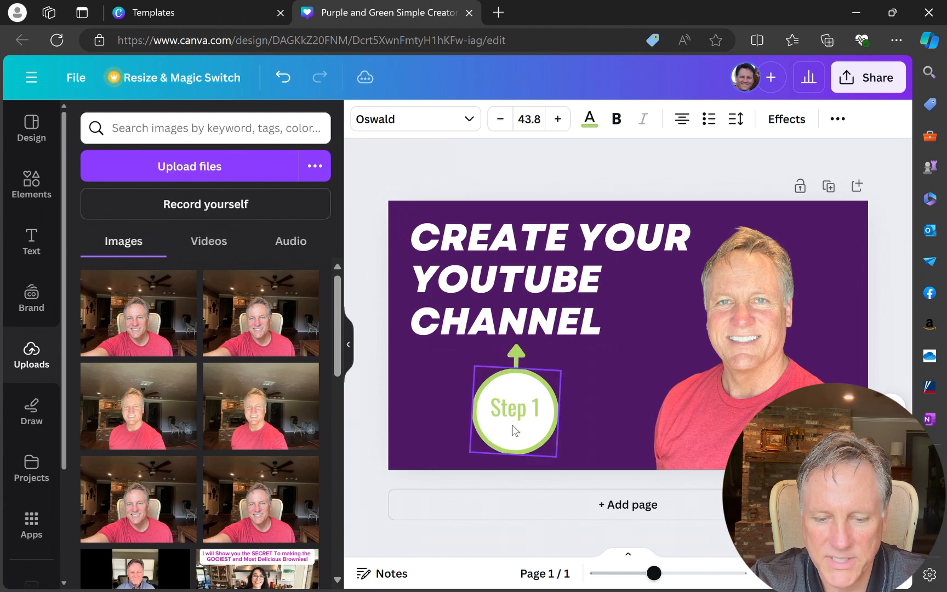
key(Down)
key(Down)
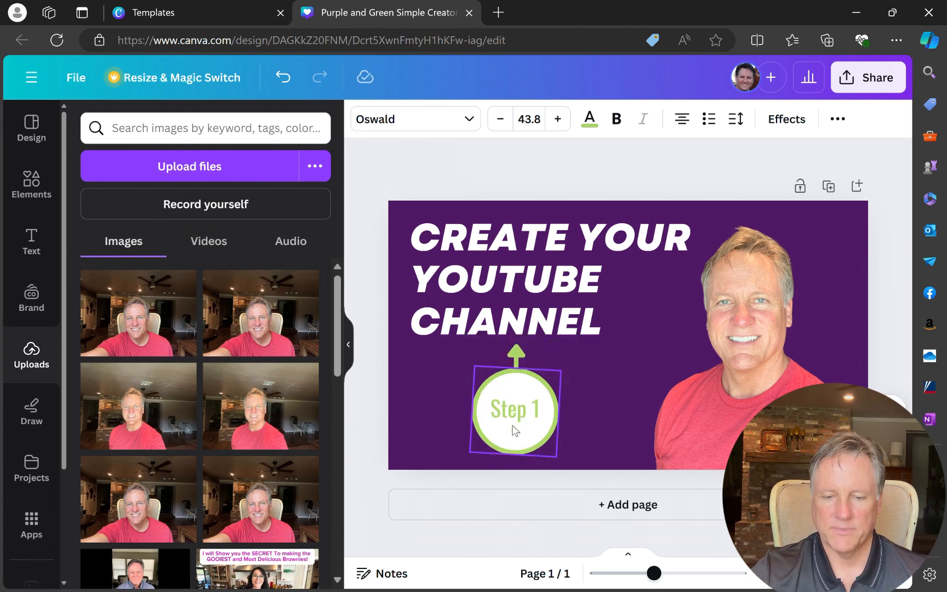
key(Down)
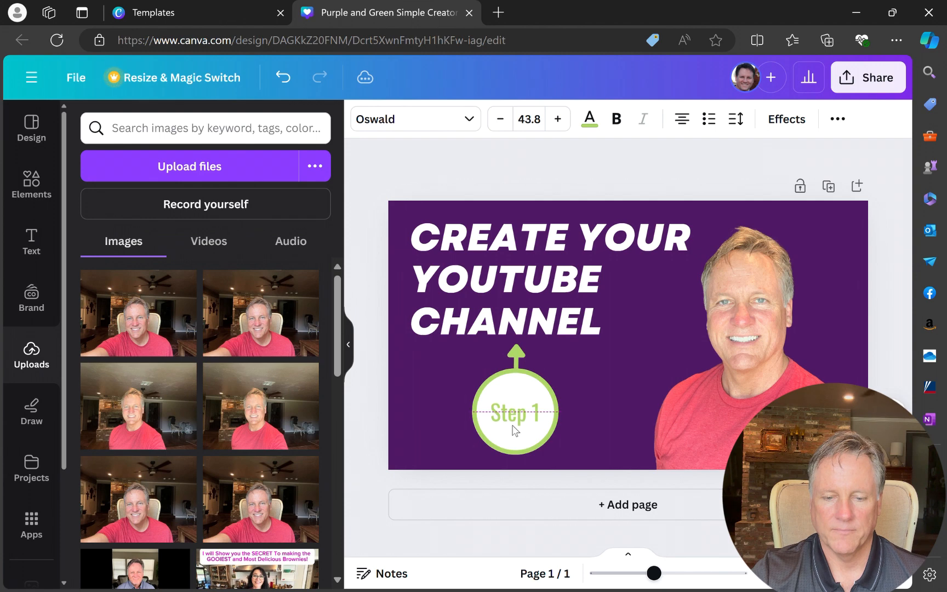
Step: Fine-tune the "Step 1" label's horizontal position so it is centered in the circle, and leave everything deselected
click(515, 429)
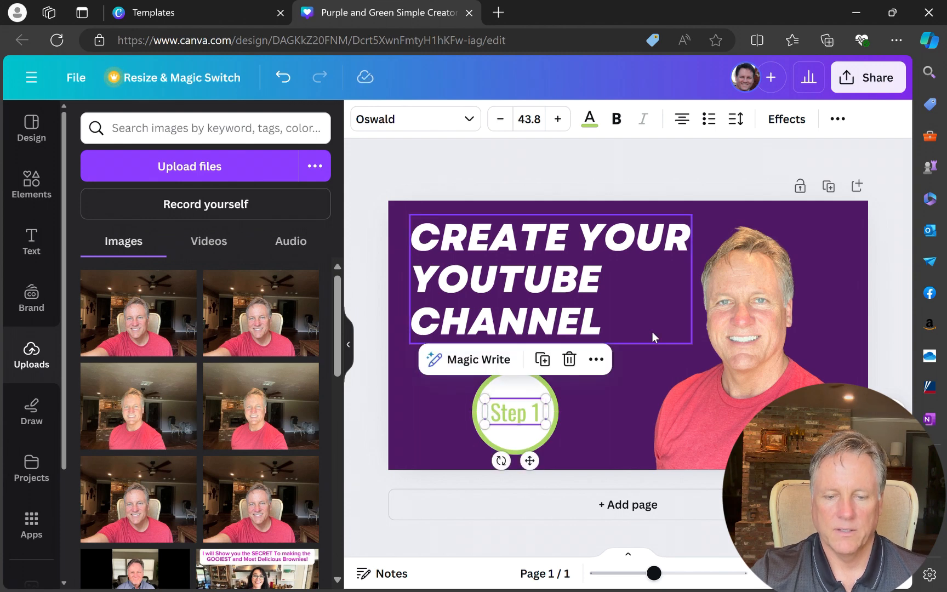
click(530, 426)
click(534, 429)
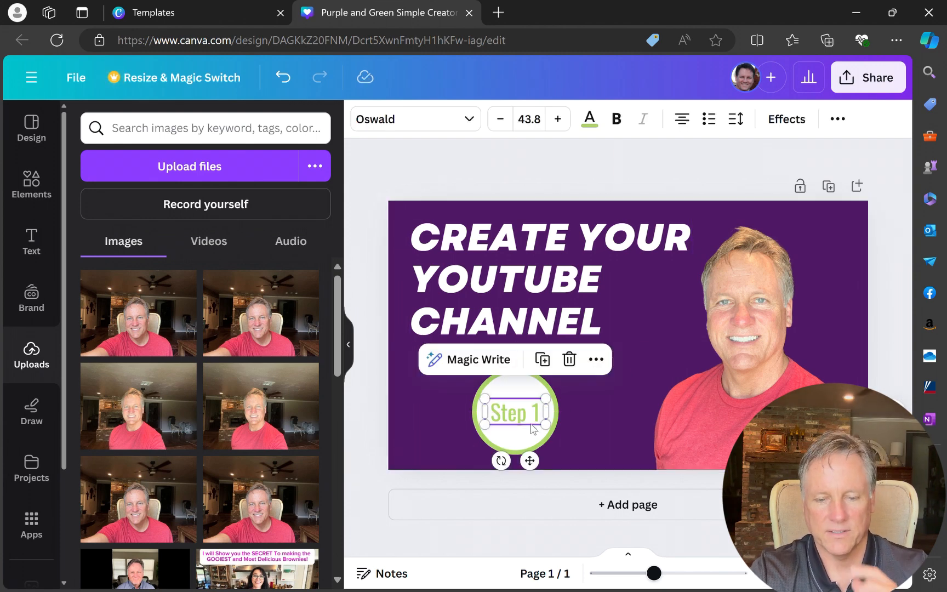
key(Right)
key(Right)
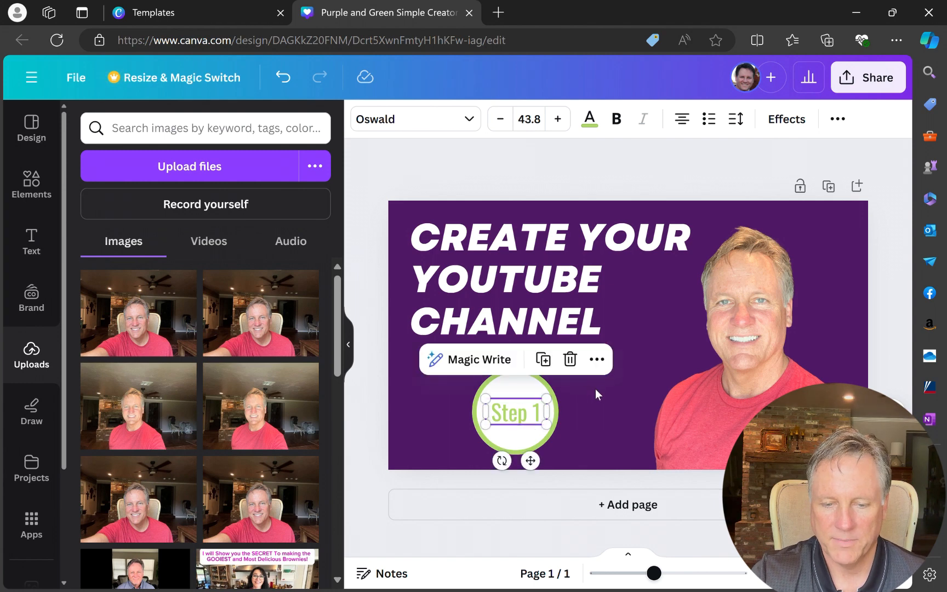
key(Left)
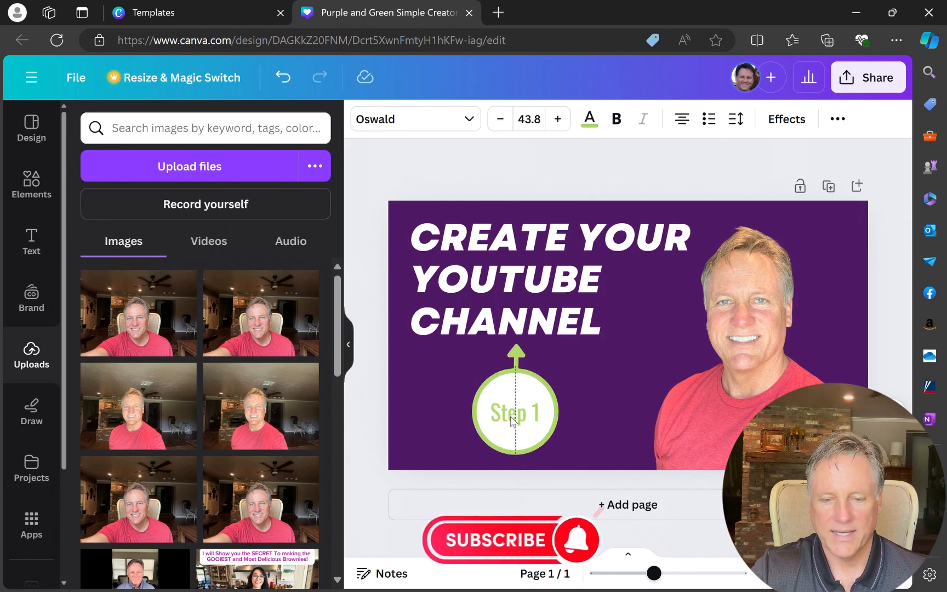
click(665, 336)
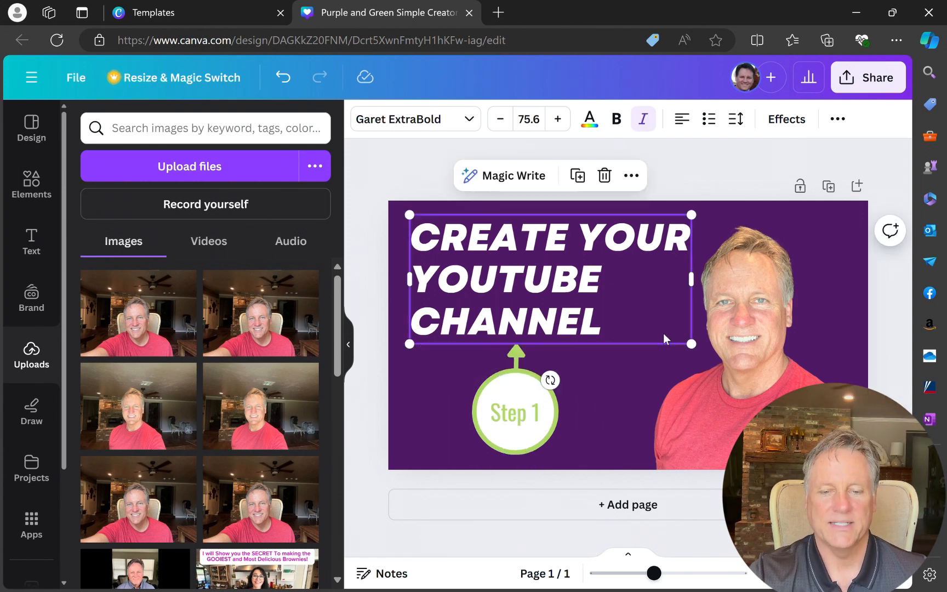
click(555, 480)
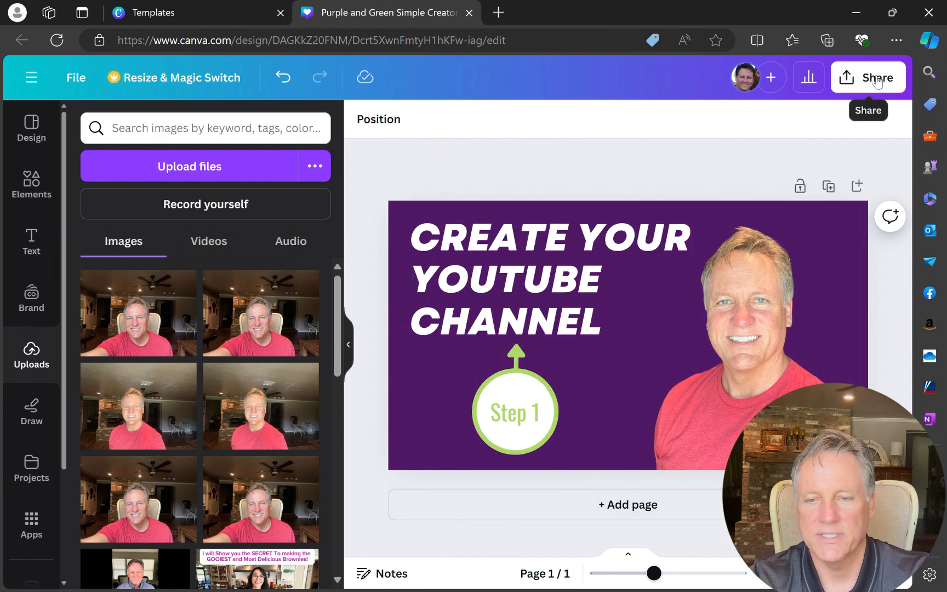
Step: Download the finished thumbnail as a PNG at size 1 (1,280 × 720 px), without a transparent background or compression
click(868, 77)
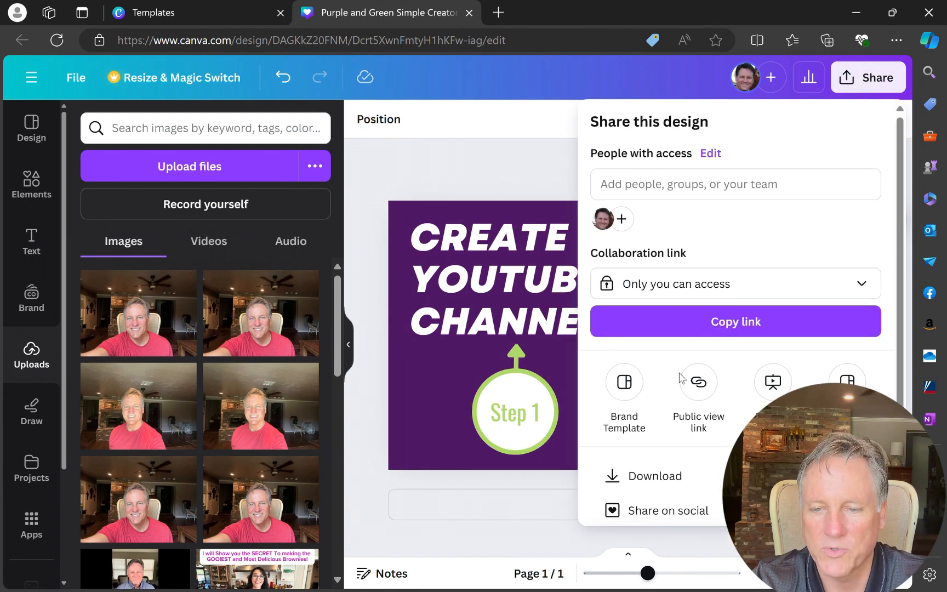
click(673, 474)
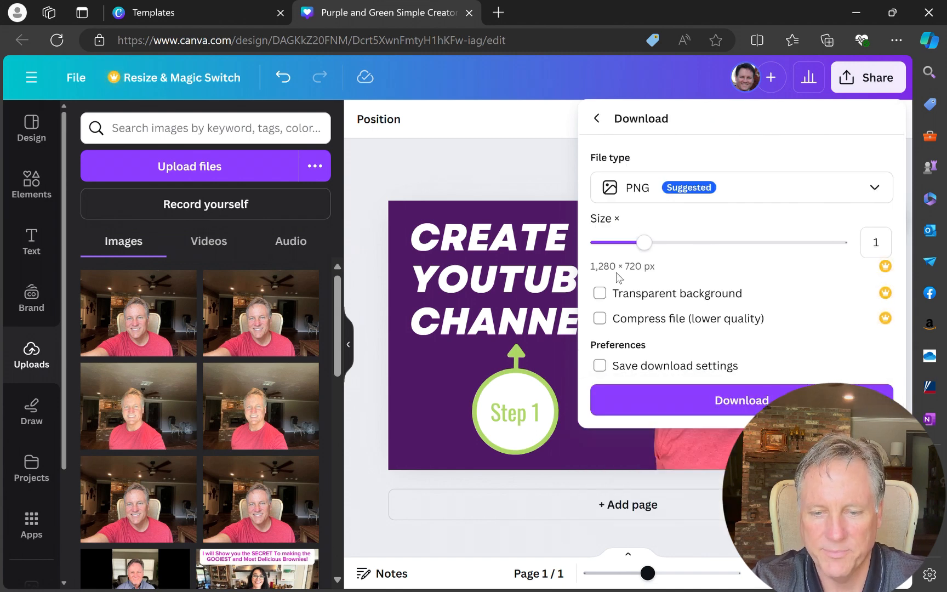
click(727, 294)
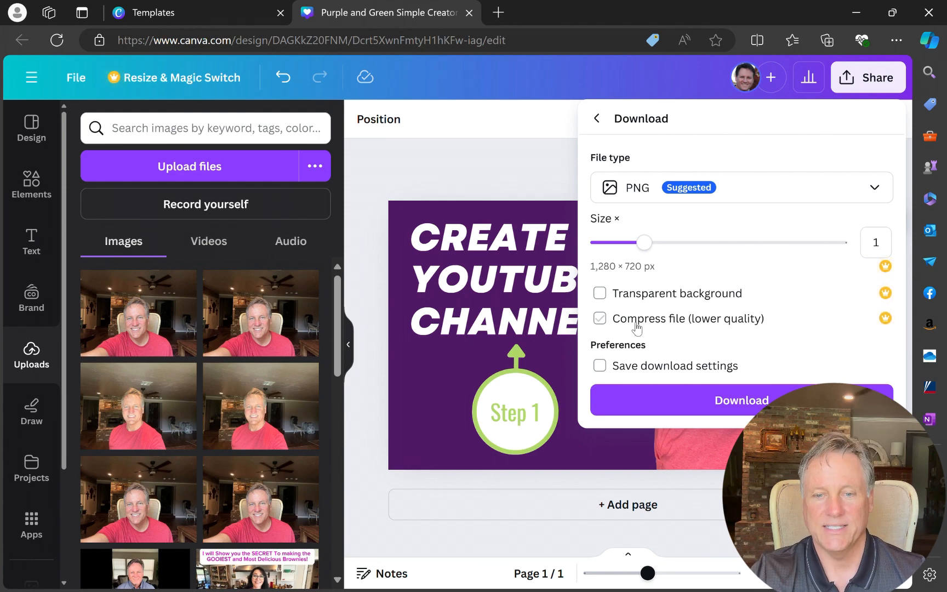
click(744, 403)
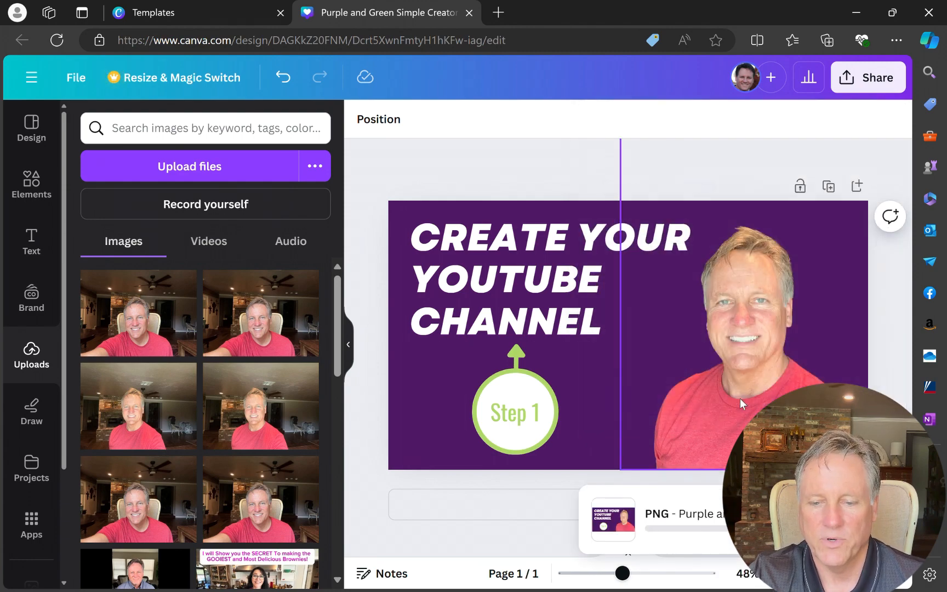